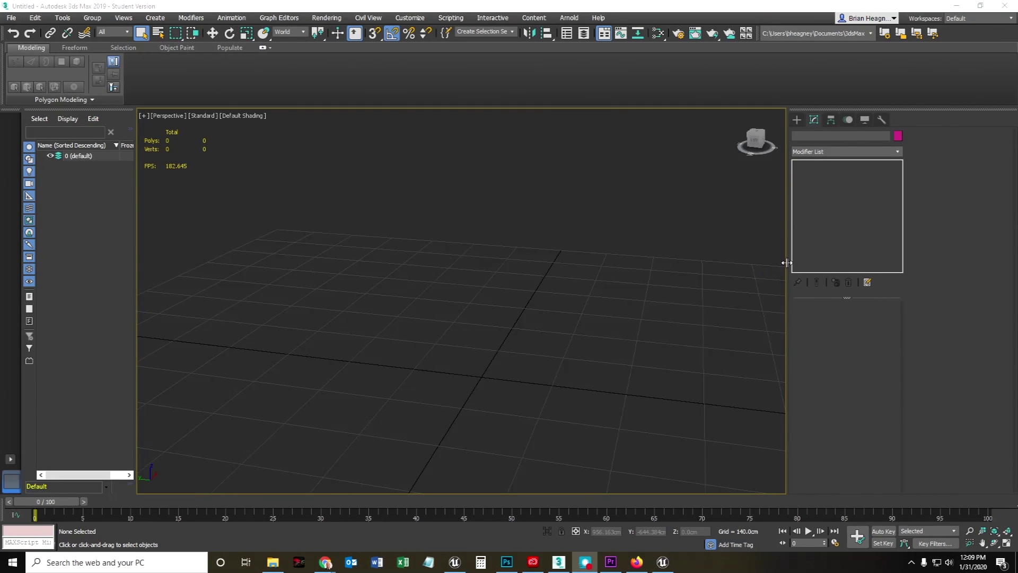
- Set the scene units to Metric Centimeters, with 1 system unit equal to 1.0 cm
key("w")
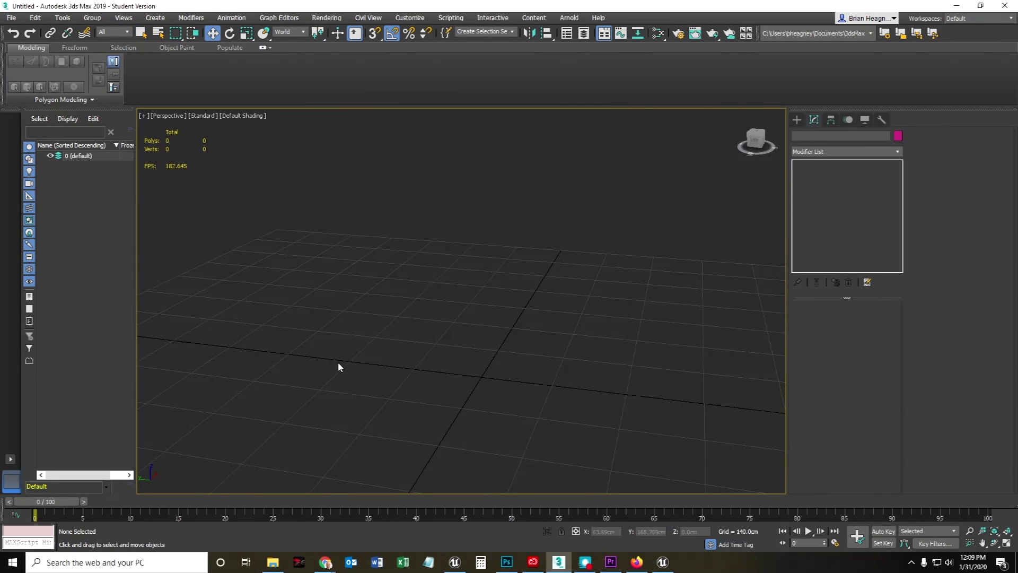
scroll(429, 354, "up", 1)
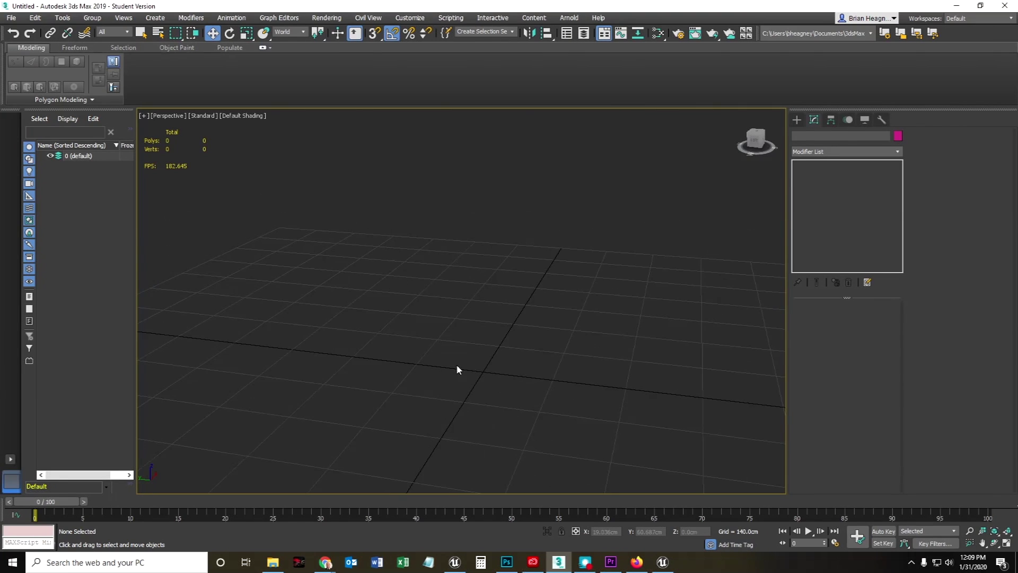
middle_click_drag(459, 370, 422, 313)
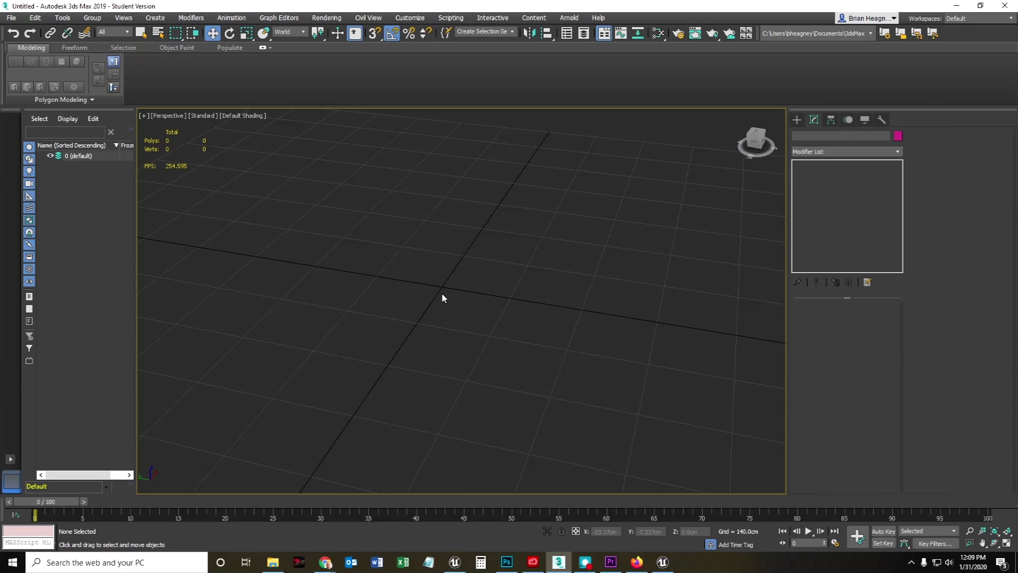
left_click(796, 120)
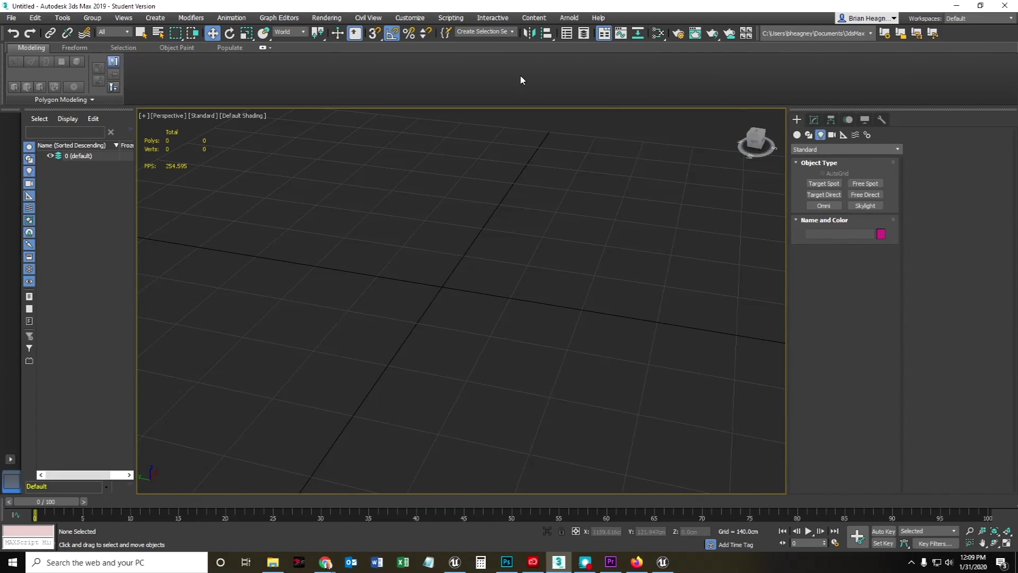
left_click(409, 18)
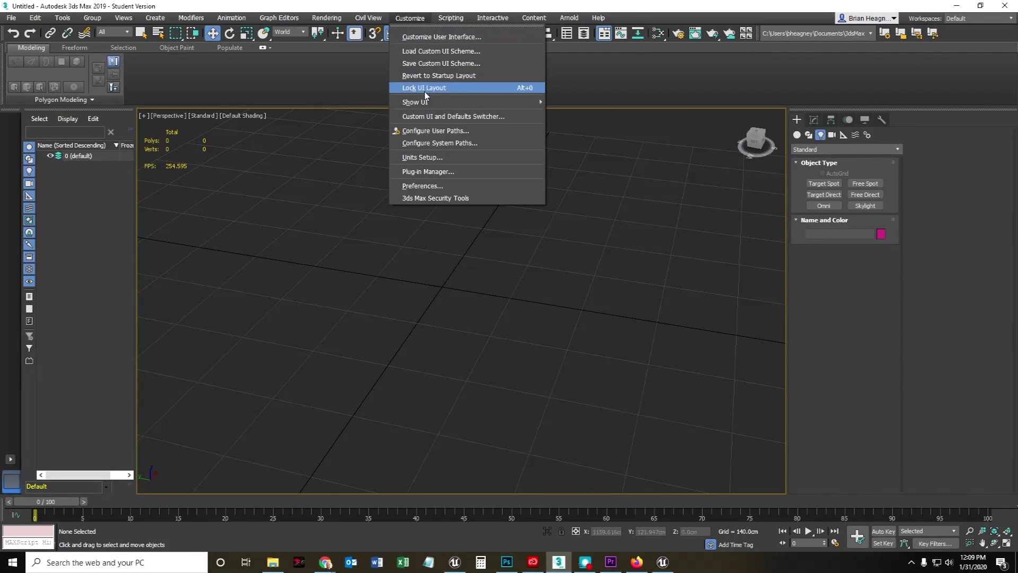
left_click(422, 157)
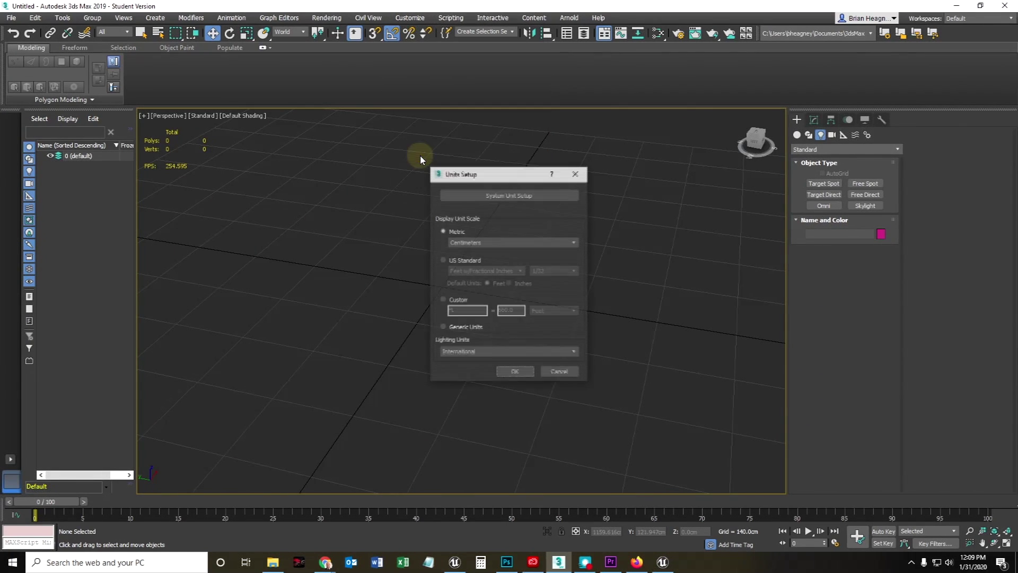
left_click(504, 193)
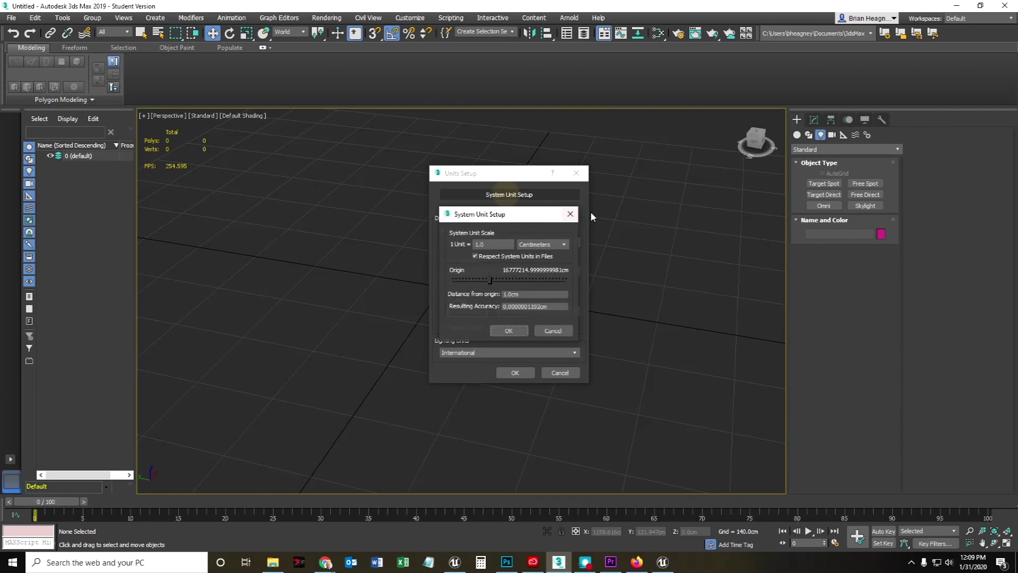
left_click(508, 331)
left_click(512, 373)
scroll(401, 286, "down", 4)
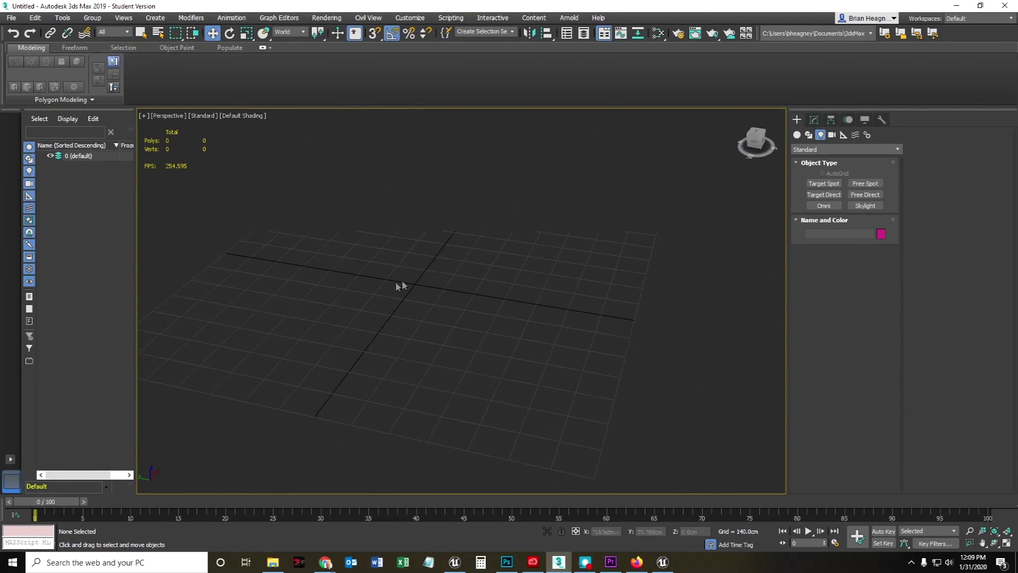
scroll(401, 286, "up", 3)
middle_click_drag(422, 291, 450, 332)
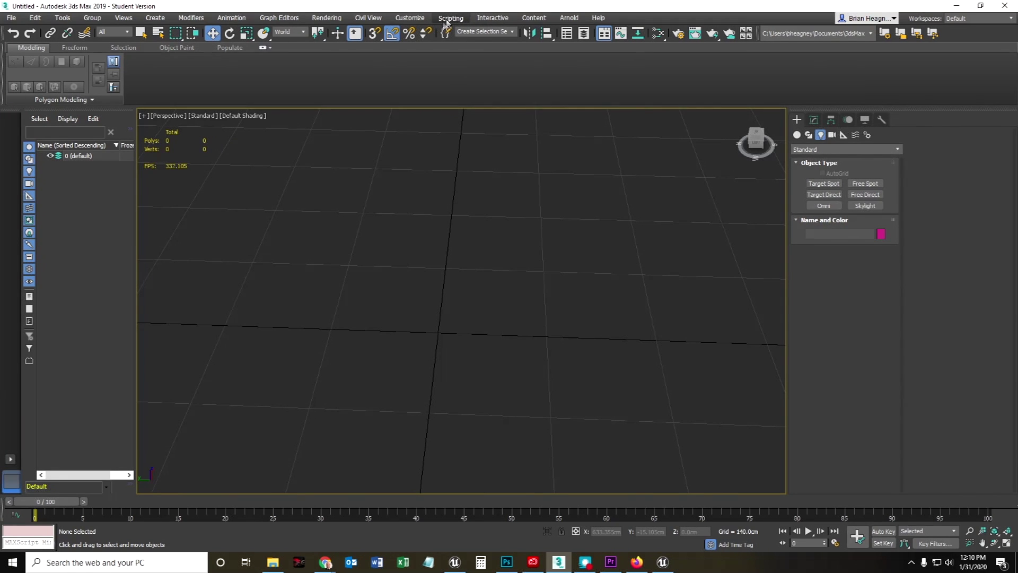
- Change the Home Grid spacing in Grid and Snap Settings to 300 cm
right_click(374, 33)
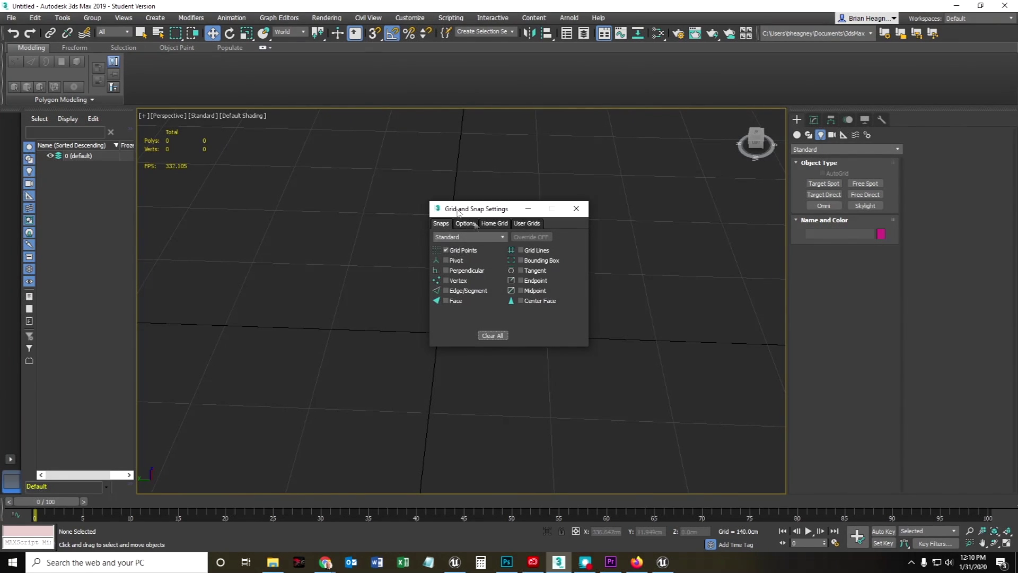
left_click_drag(488, 211, 491, 187)
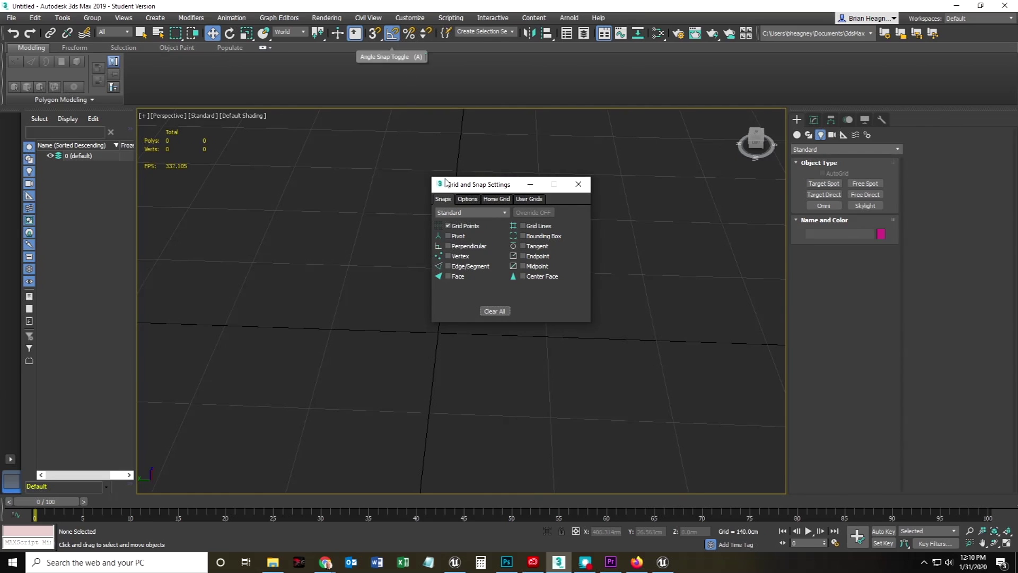
left_click(497, 199)
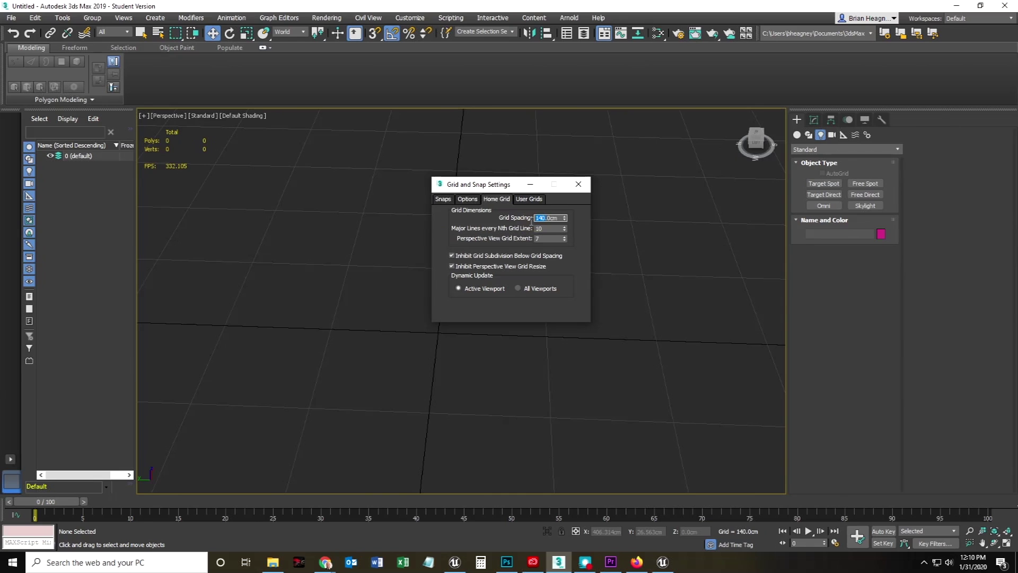
key("Return")
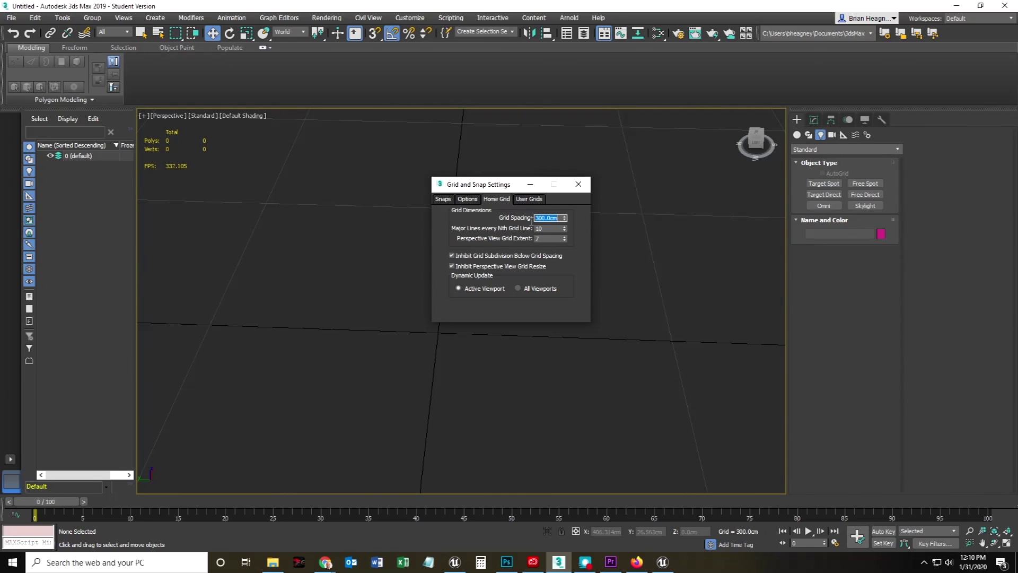
left_click(578, 184)
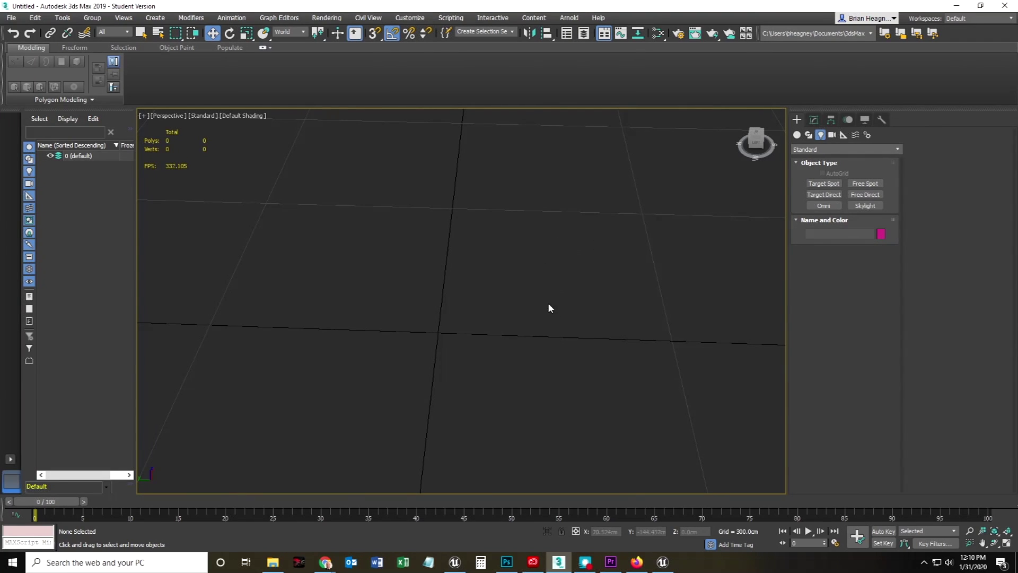
middle_click_drag(555, 311, 464, 284)
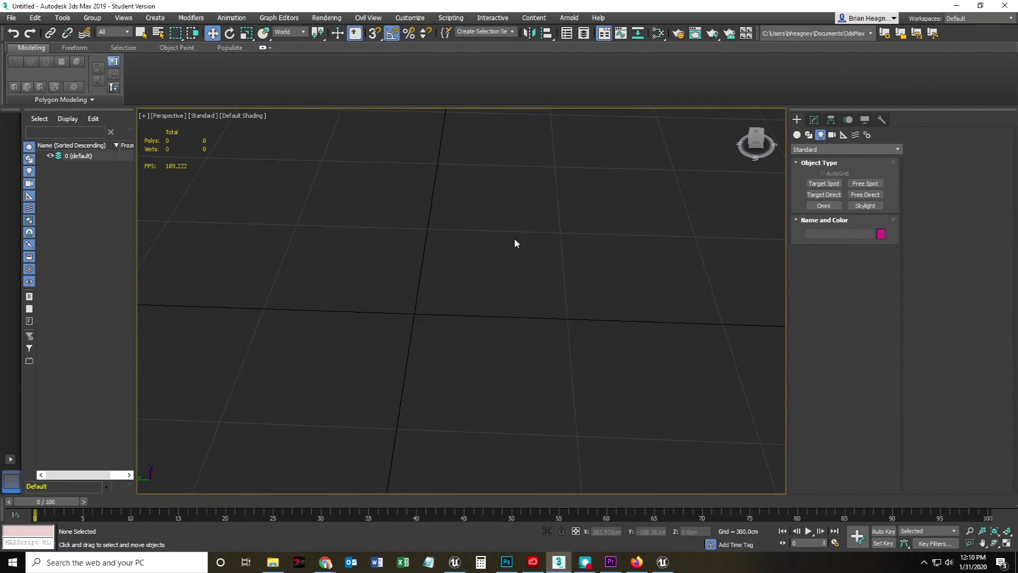
- Draw a Standard Primitives box about 202 × 169 × 39 cm at the grid centre
left_click(801, 149)
left_click(798, 134)
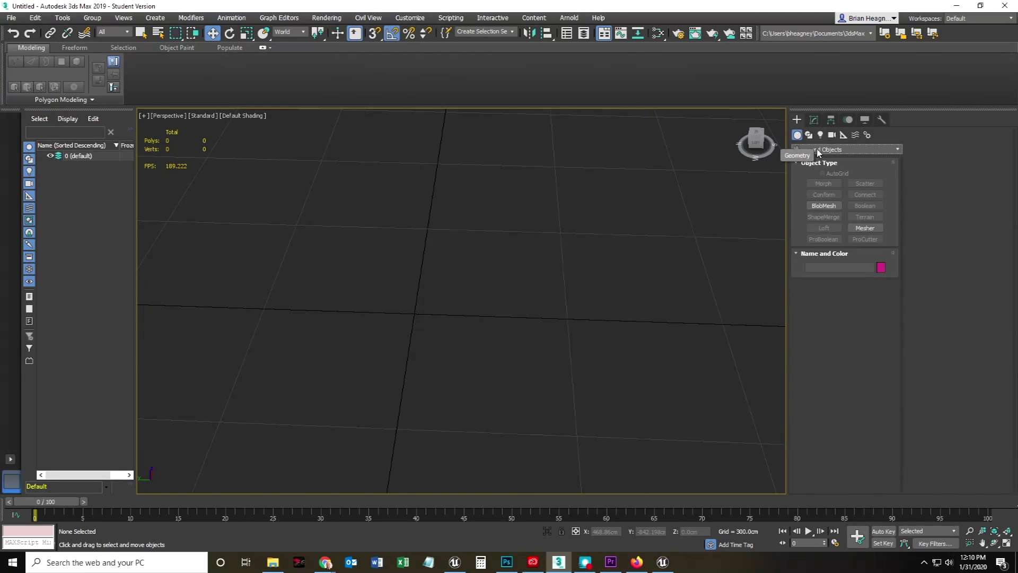
left_click(848, 150)
left_click(826, 159)
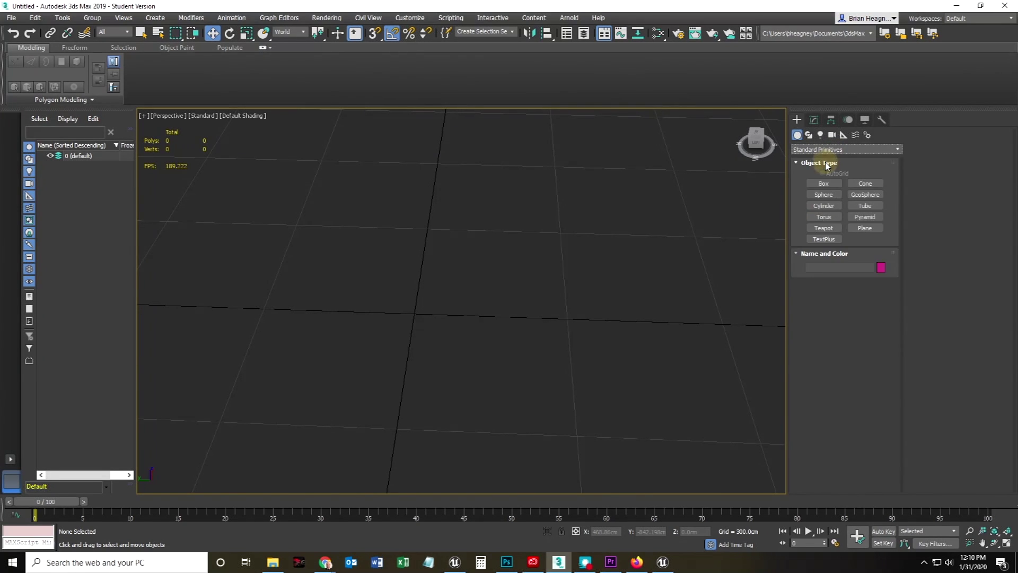
left_click(823, 184)
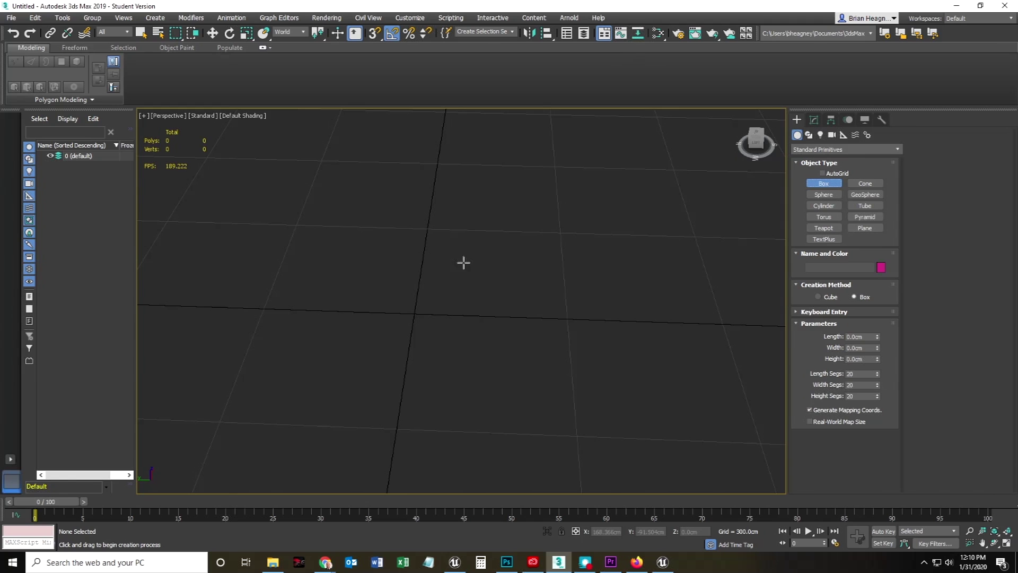
left_click_drag(449, 245, 544, 296)
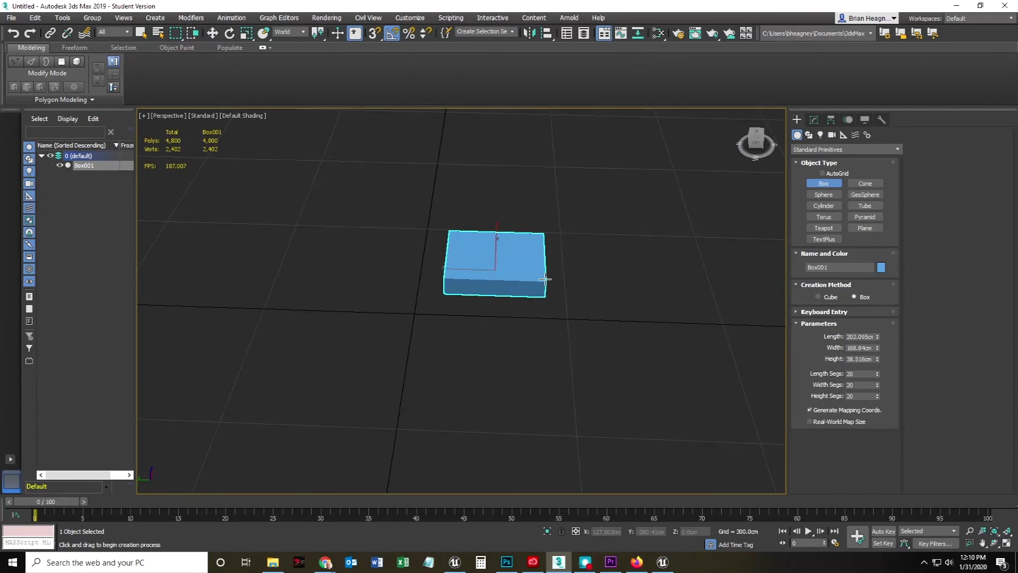
middle_click_drag(615, 377, 575, 378, "alt")
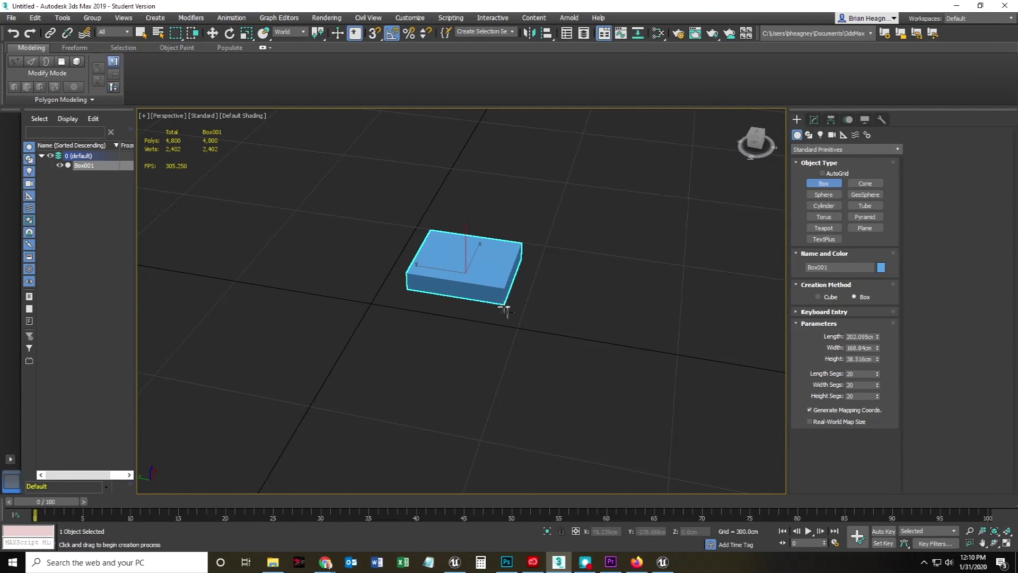
scroll(506, 310, "up", 3)
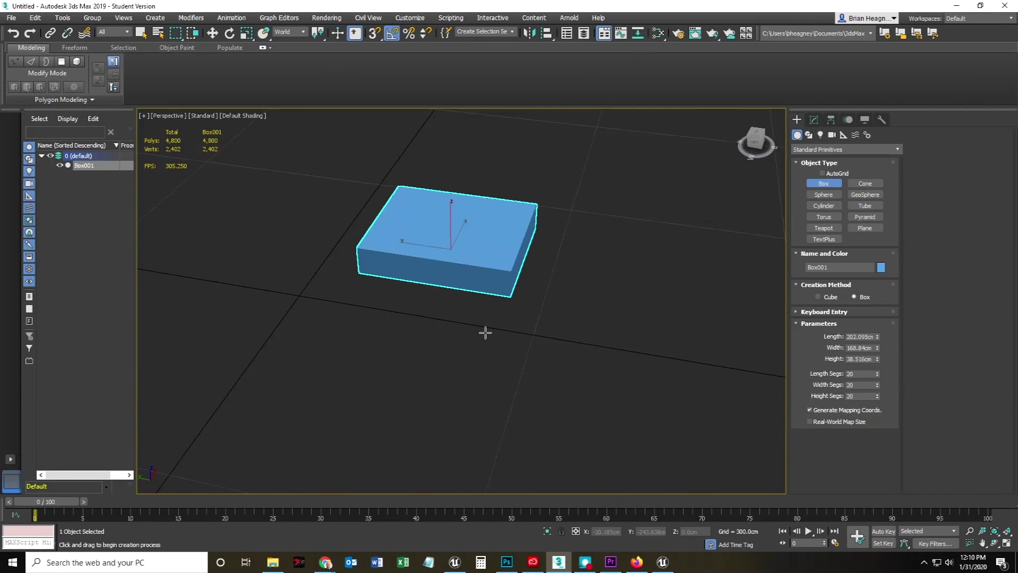
- Open a new Chrome window and search for 'shogi piece board'
right_click(326, 563)
left_click(301, 465)
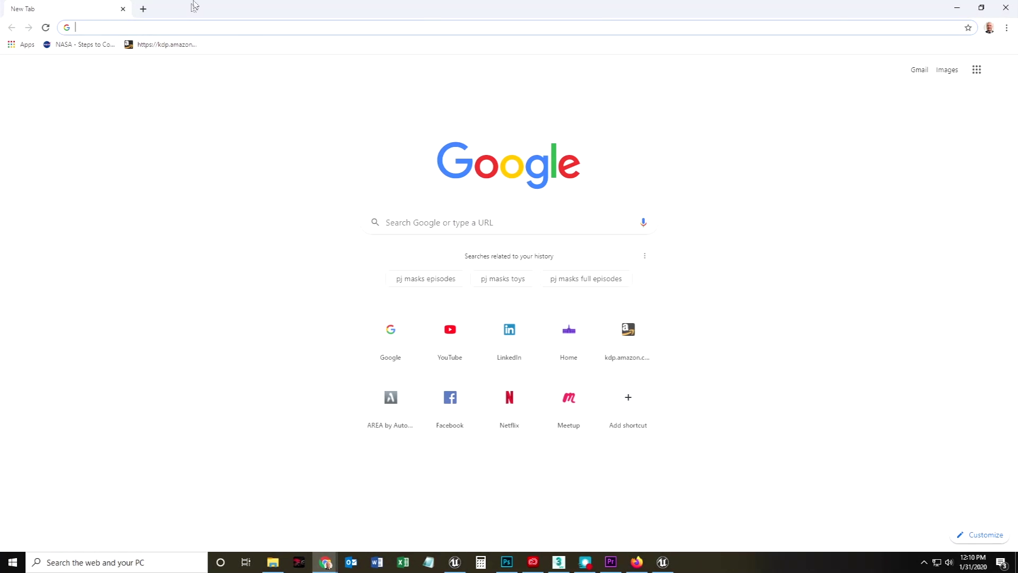
type("shog")
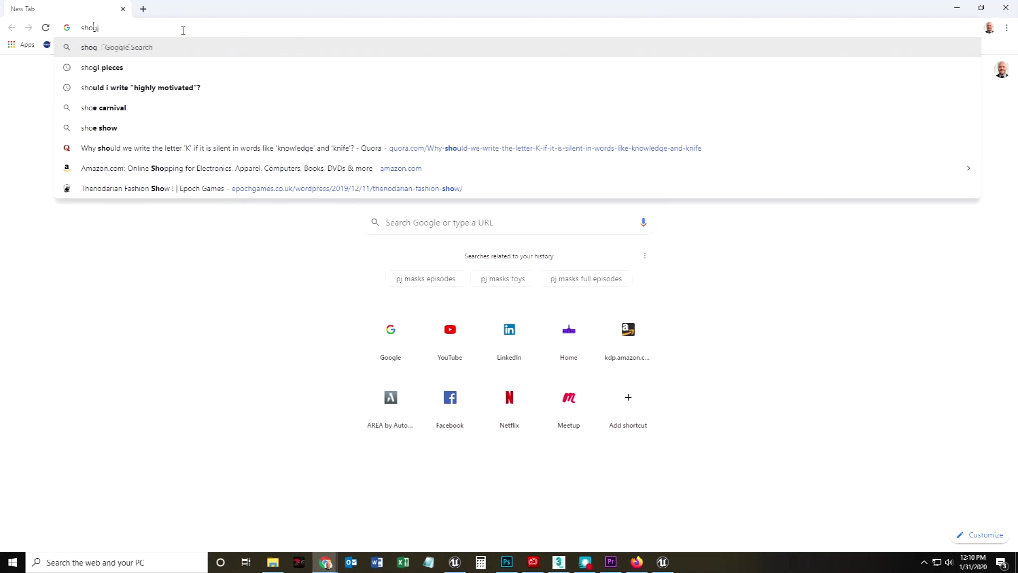
type("i piece")
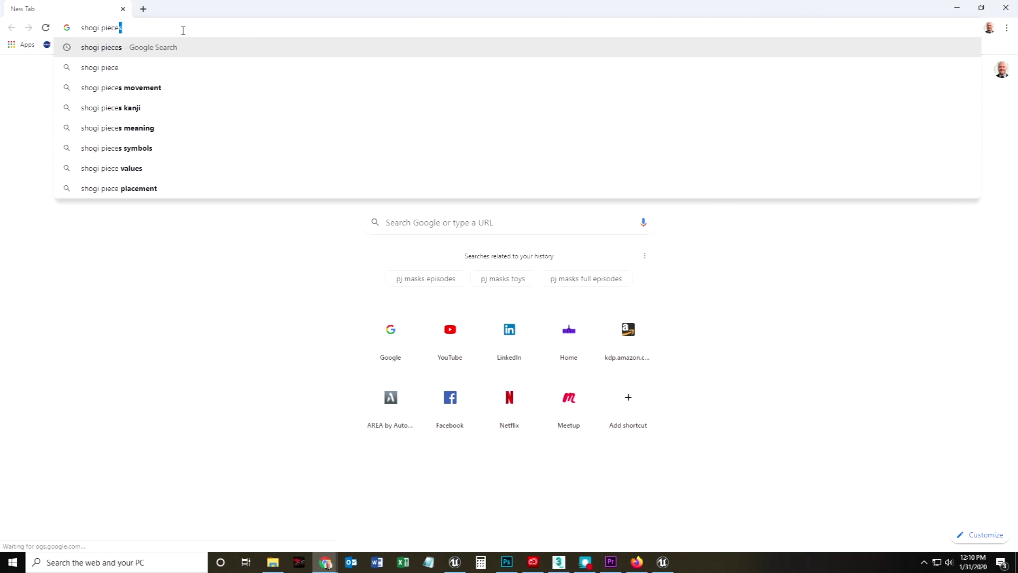
type(" board")
key("Return")
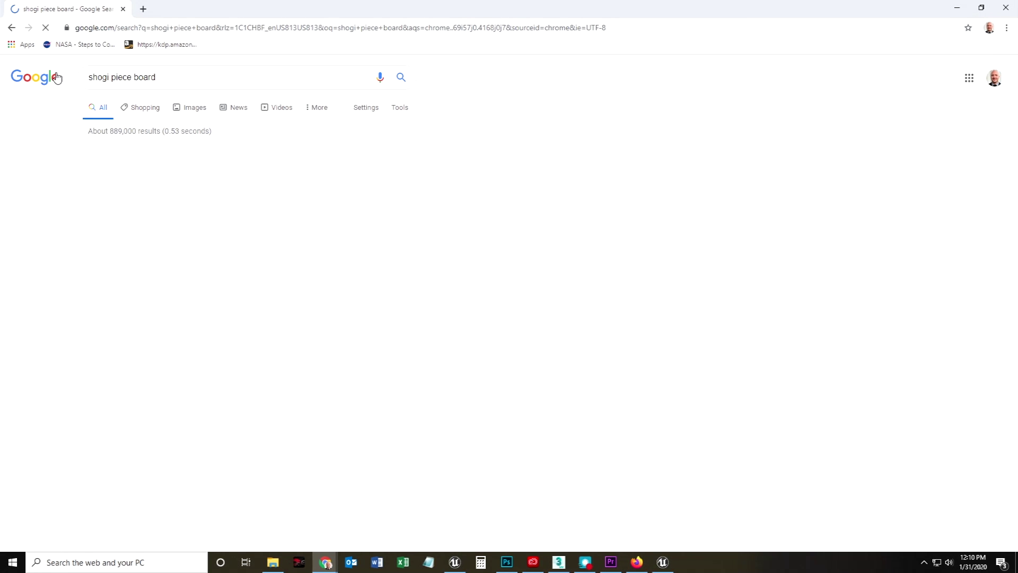
- Change the search to 'shogi piece knight' and show the image results
left_click(153, 77)
left_click_drag(154, 78, 134, 81)
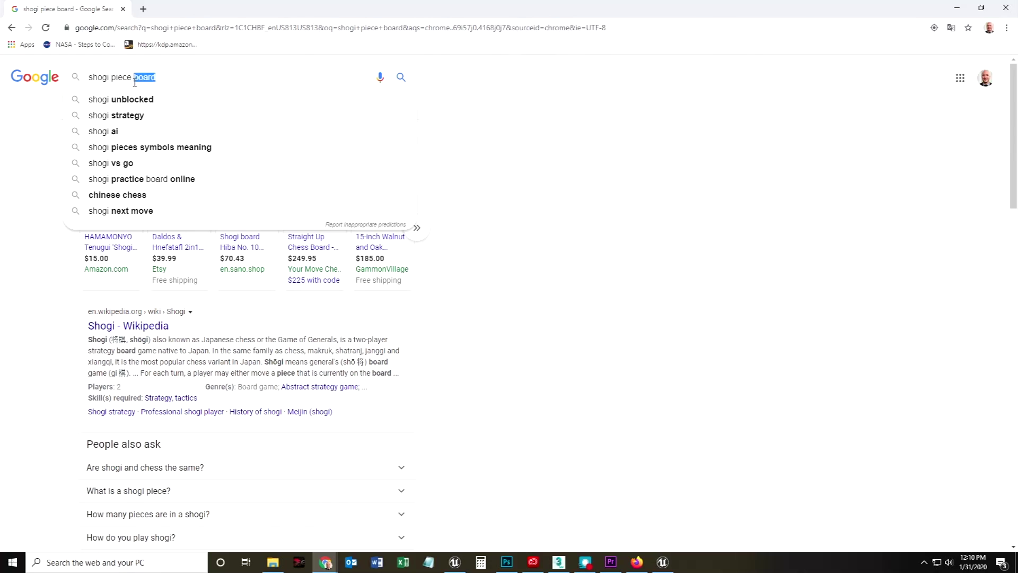
type("knight")
key("Return")
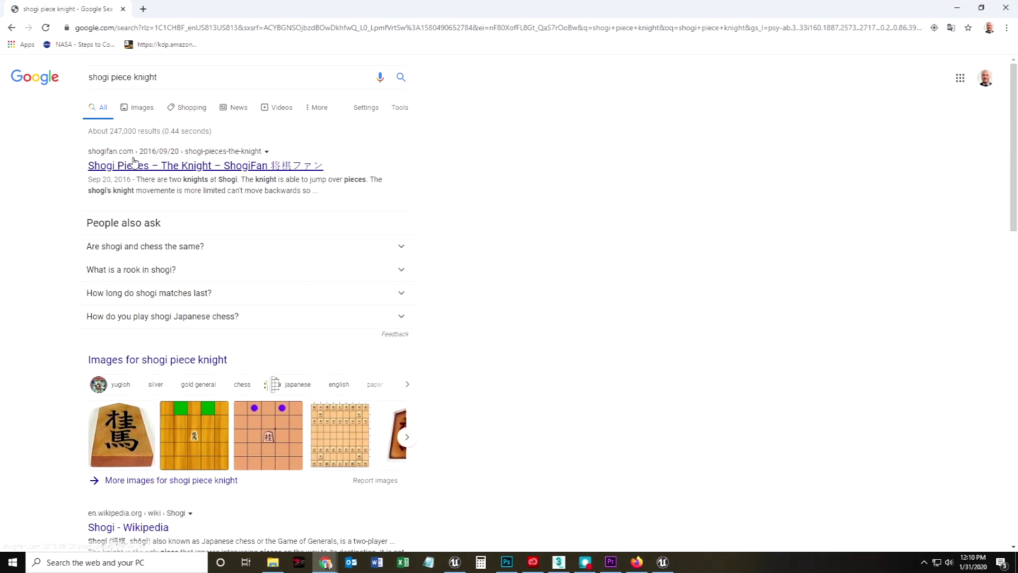
left_click(137, 108)
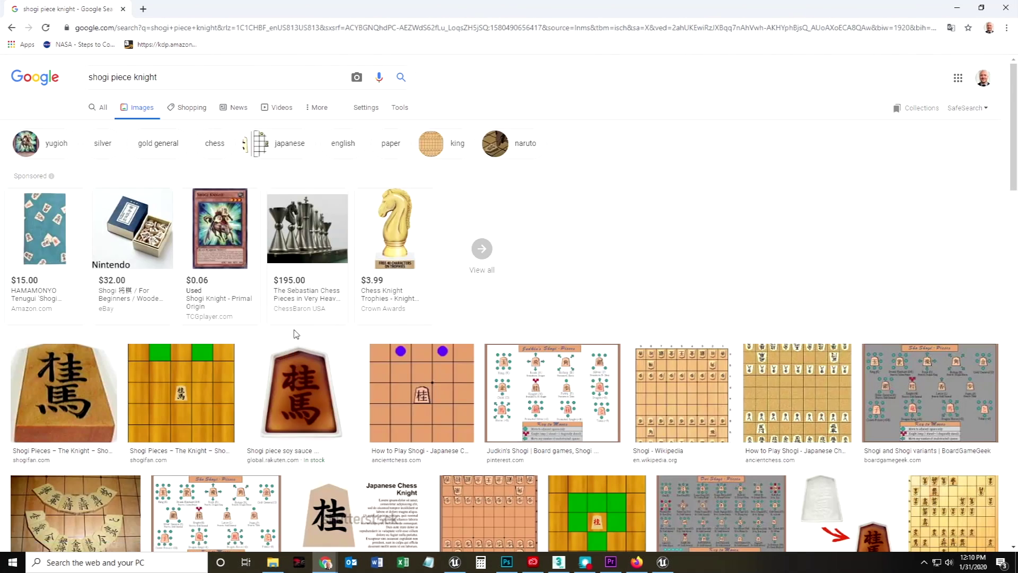
scroll(296, 334, "down", 3)
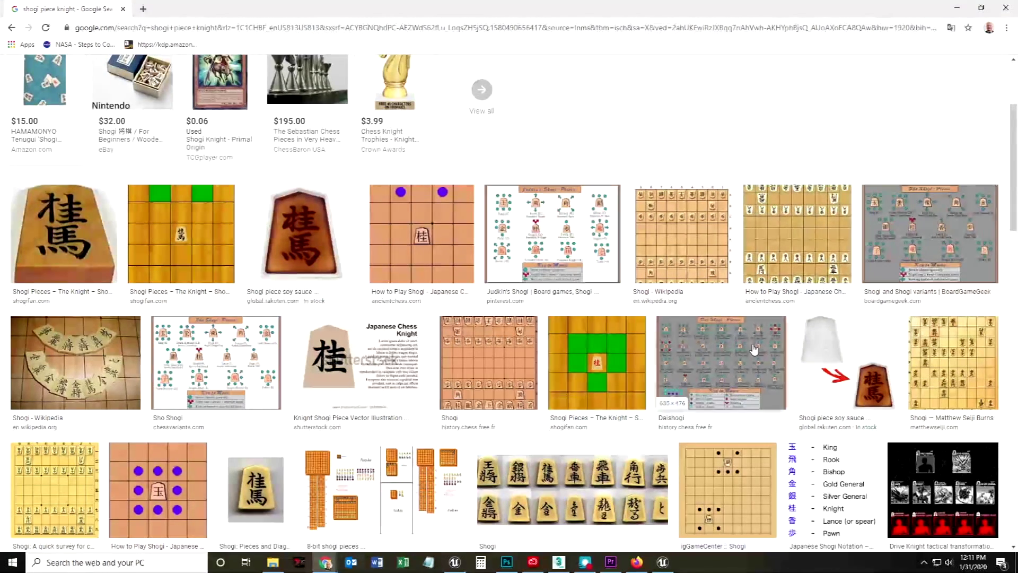
- Preview the first shogi knight photo and the one-character shogi pieces image
left_click(85, 255)
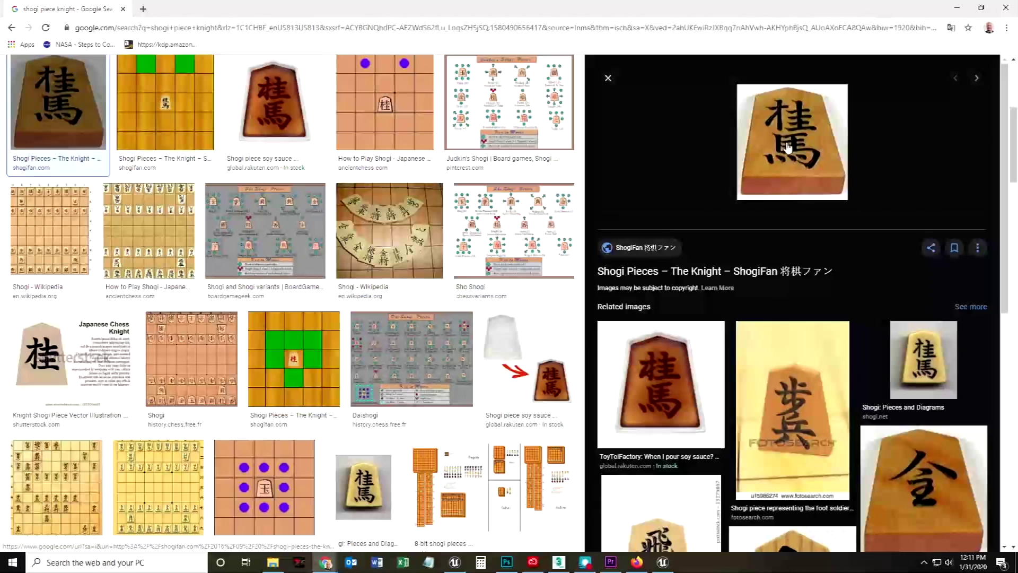
scroll(795, 432, "down", 1)
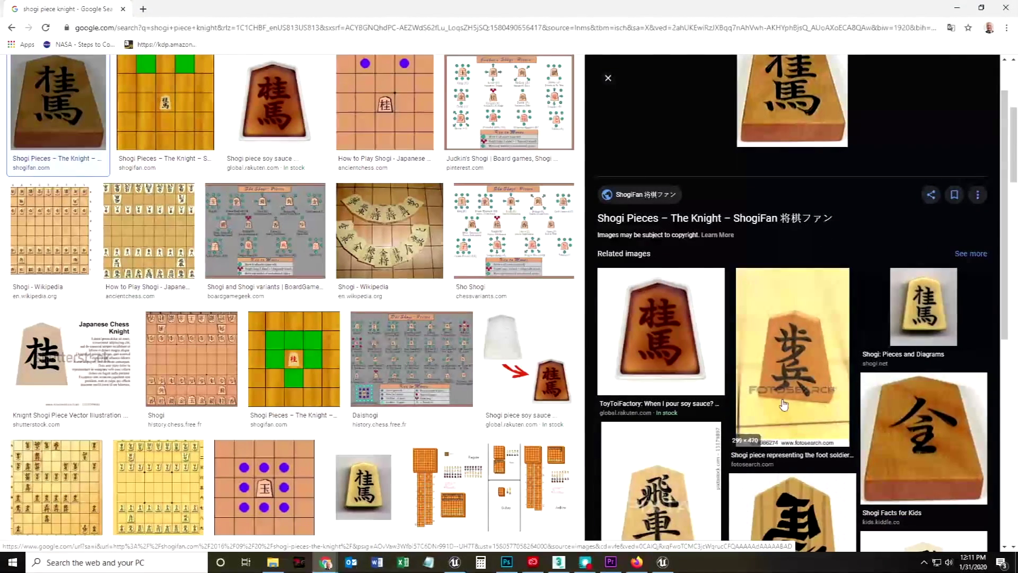
scroll(766, 330, "down", 5)
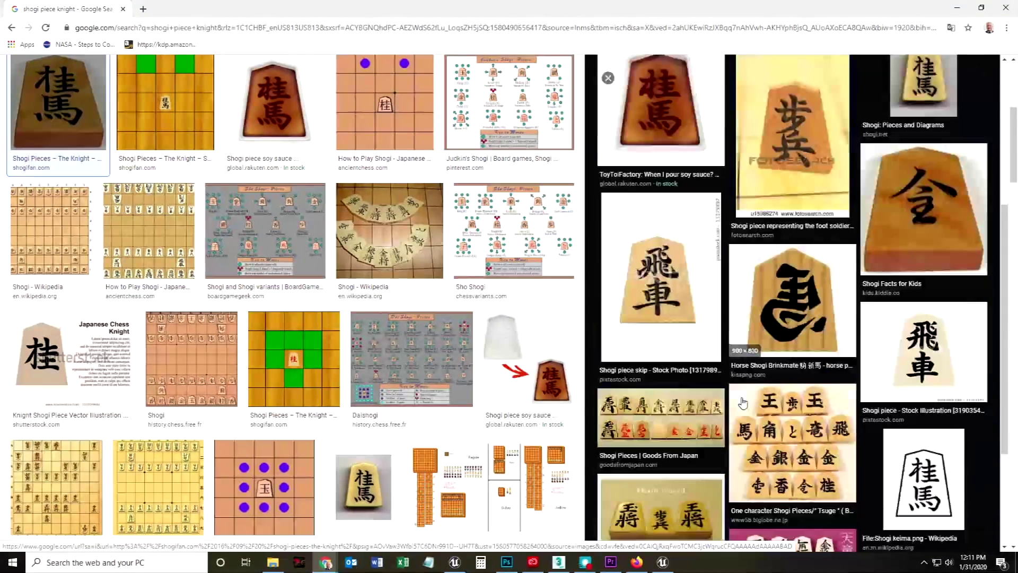
left_click(779, 408)
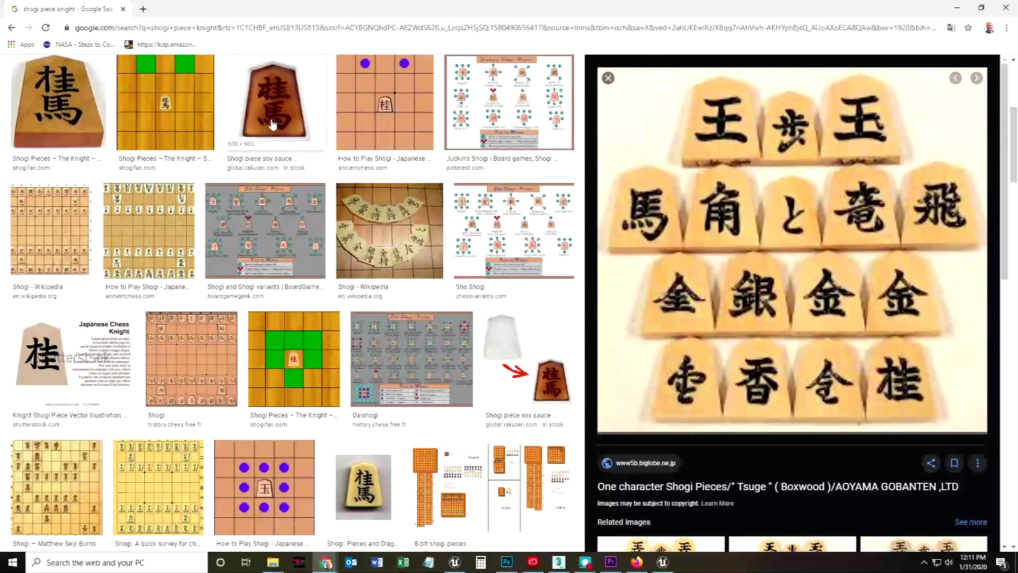
left_click(46, 125)
- Preview the Pieces and Diagrams, golden knight and iStock shogi knight images
scroll(339, 437, "down", 2)
left_click(340, 436)
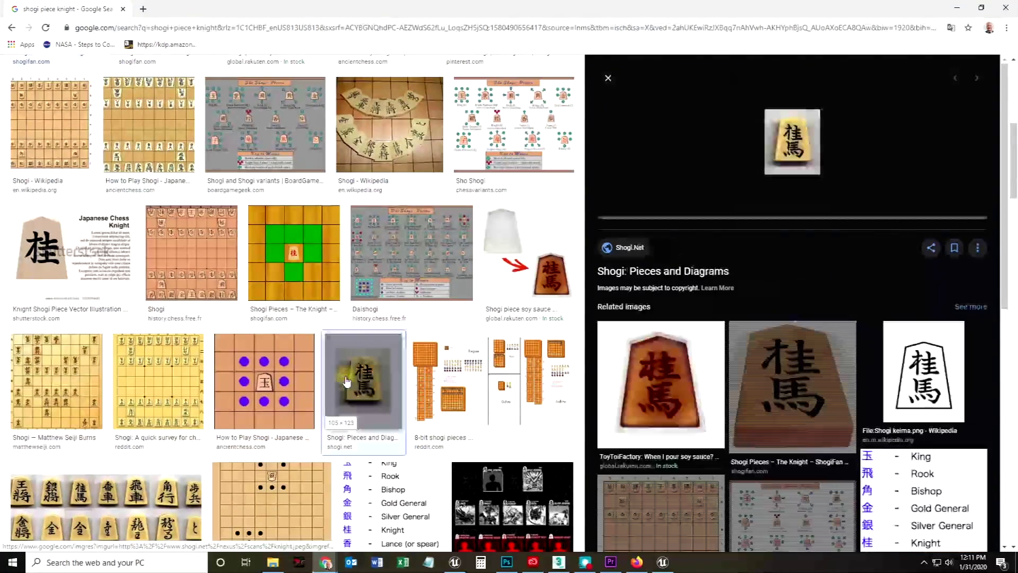
scroll(709, 419, "down", 8)
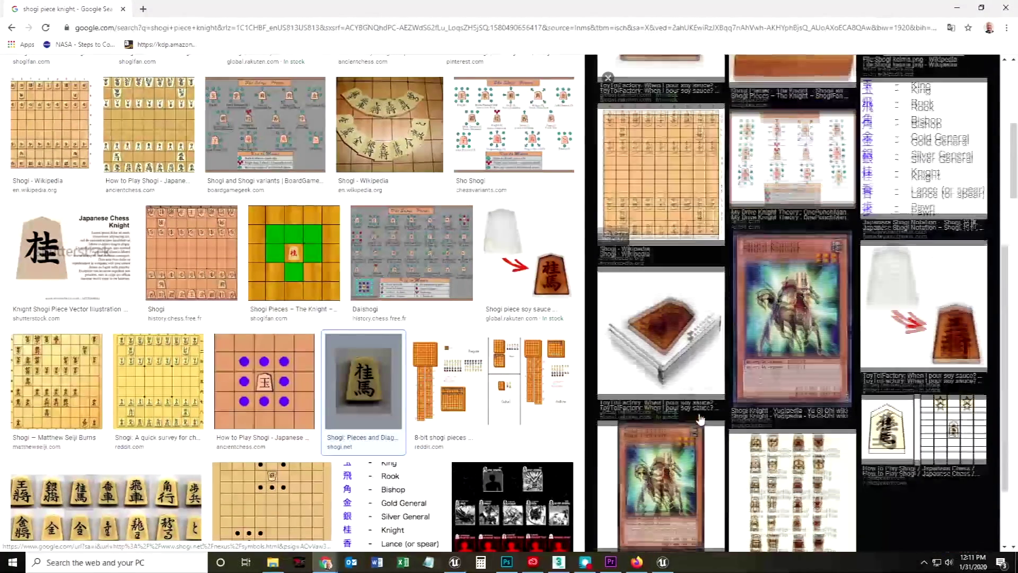
scroll(422, 200, "down", 8)
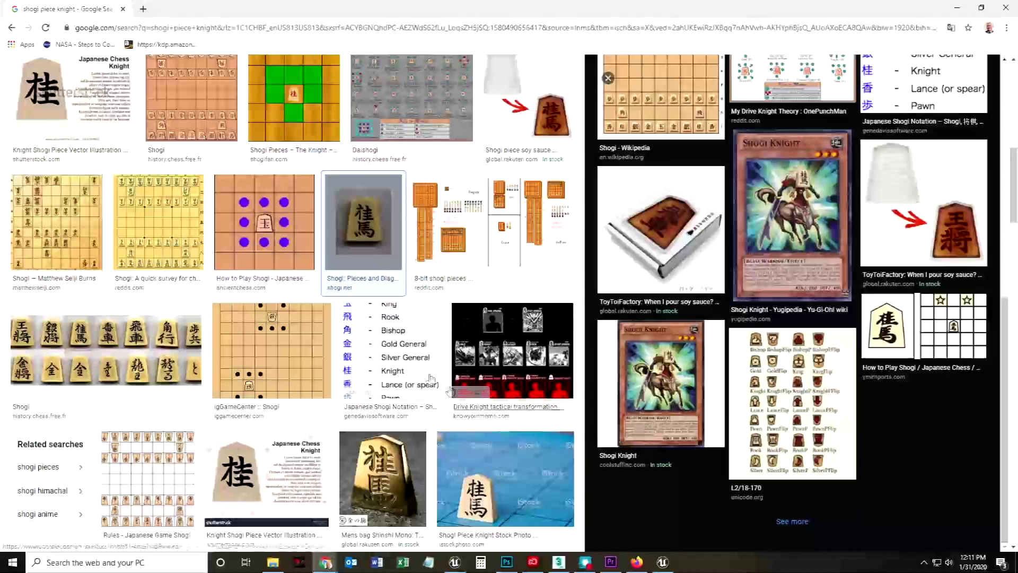
left_click(422, 200)
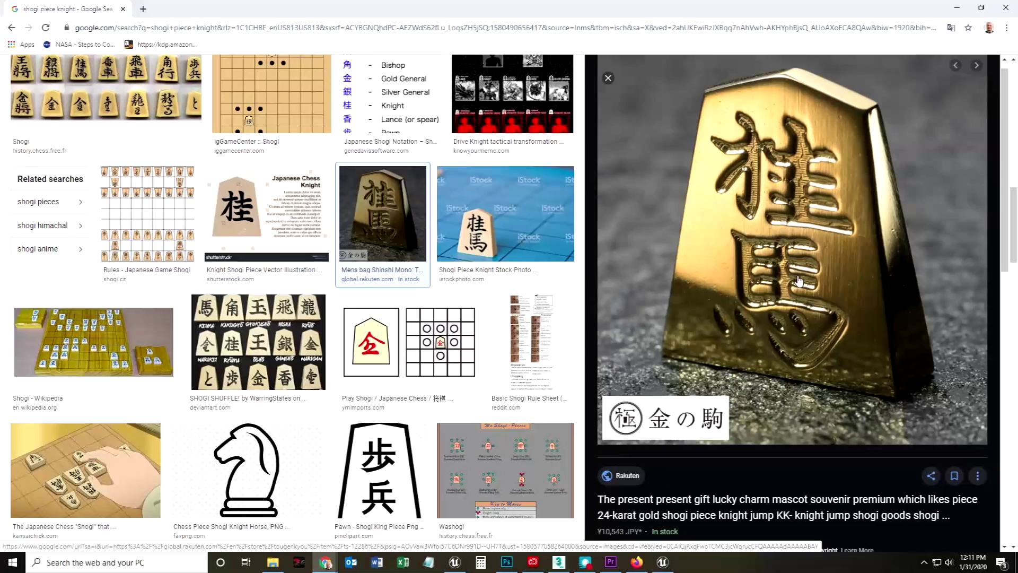
left_click(524, 234)
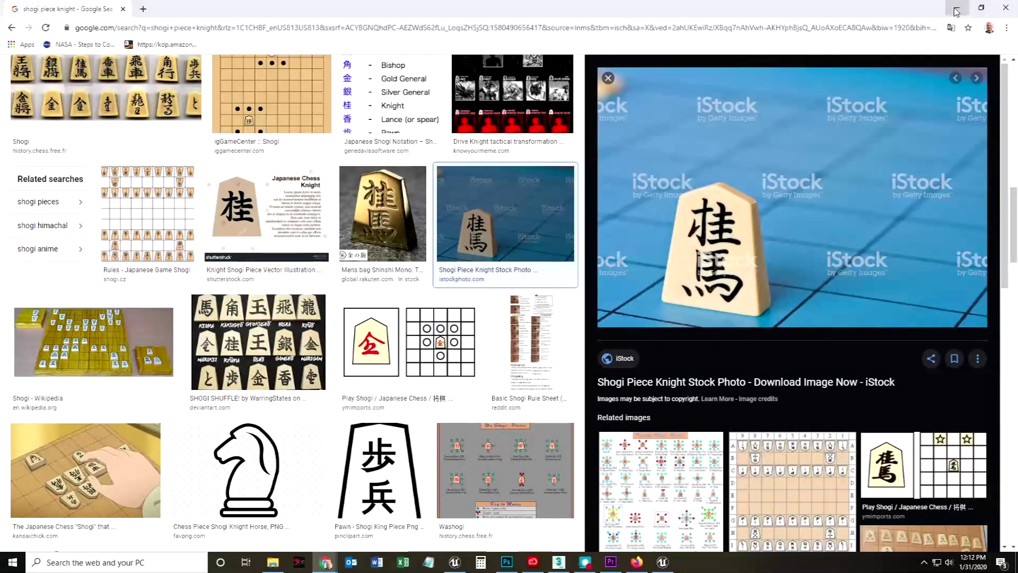
- Back in 3ds Max, drag the box's spinners to about 194 × 153.6 × 42 cm
left_click(956, 12)
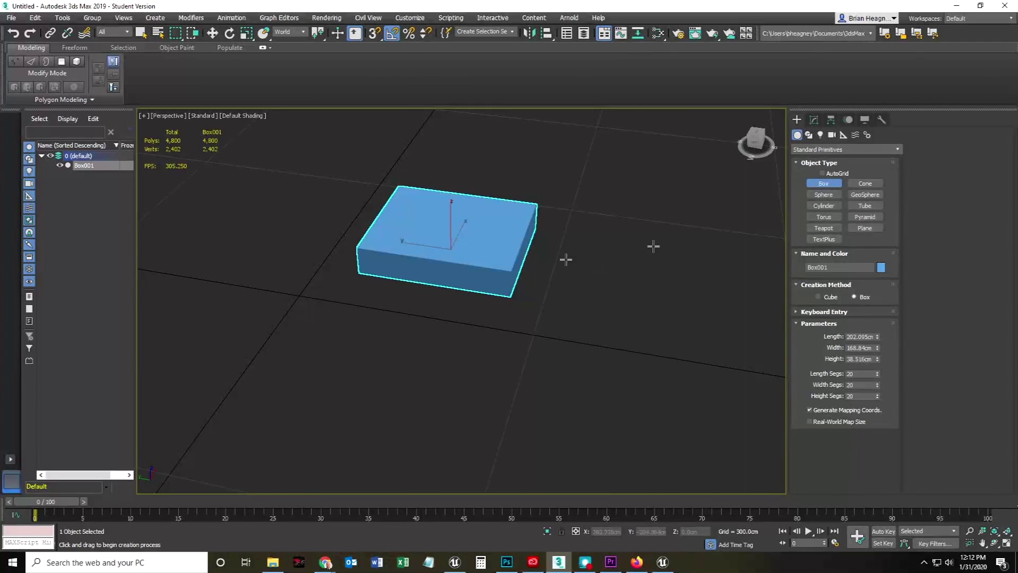
middle_click_drag(460, 316, 523, 340)
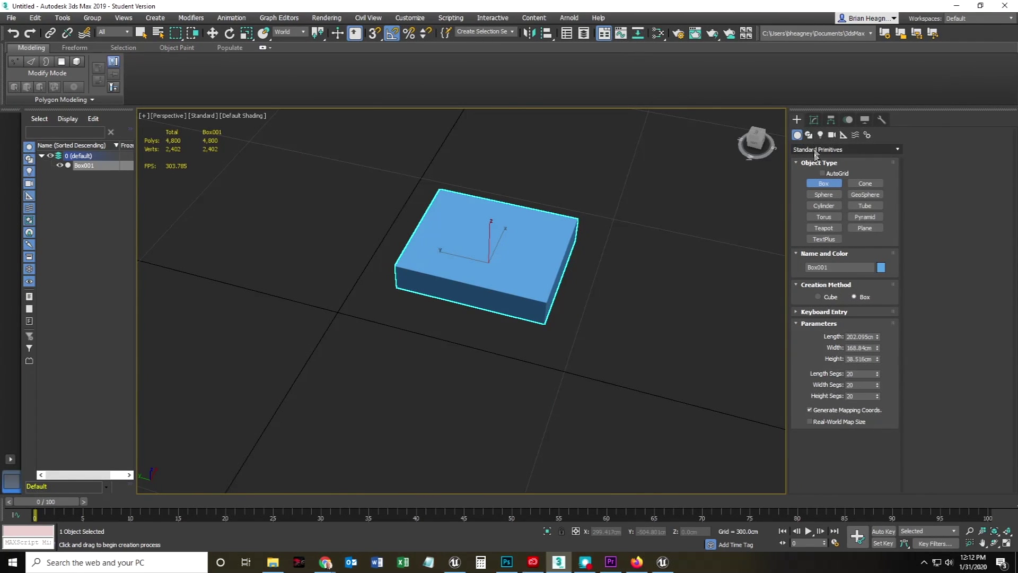
left_click(814, 120)
key("w")
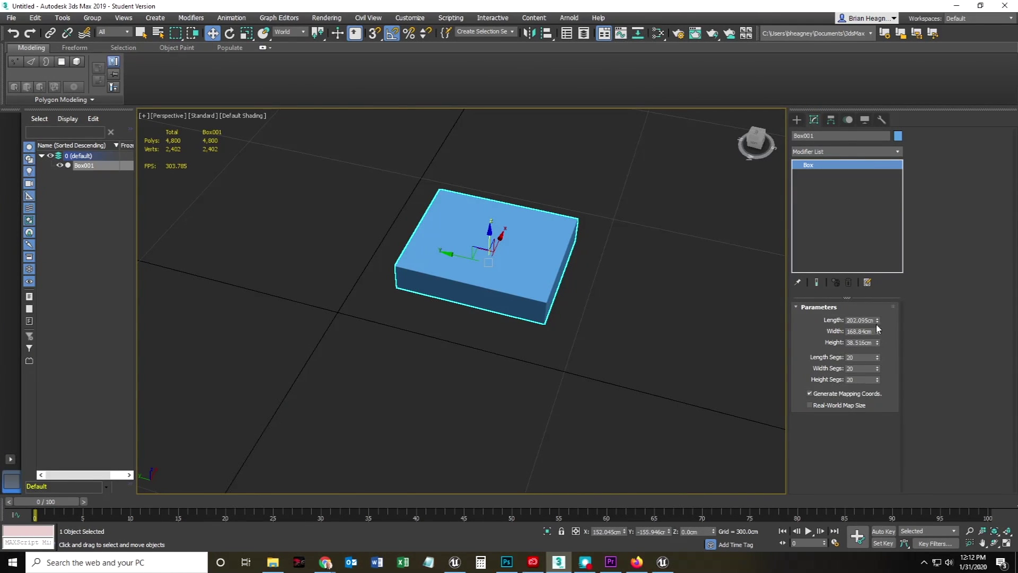
left_click_drag(877, 321, 877, 340)
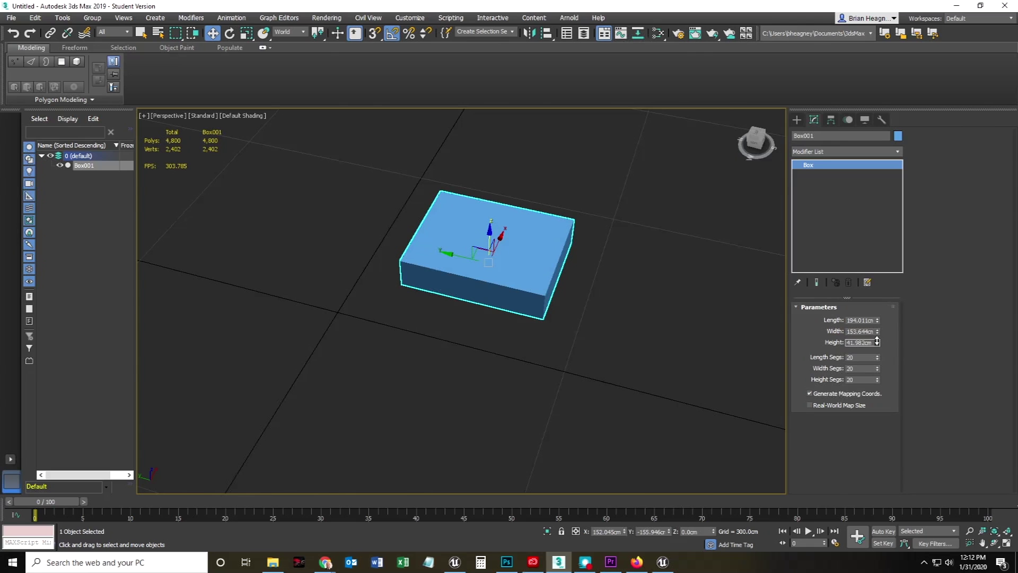
middle_click_drag(598, 404, 634, 393, "alt")
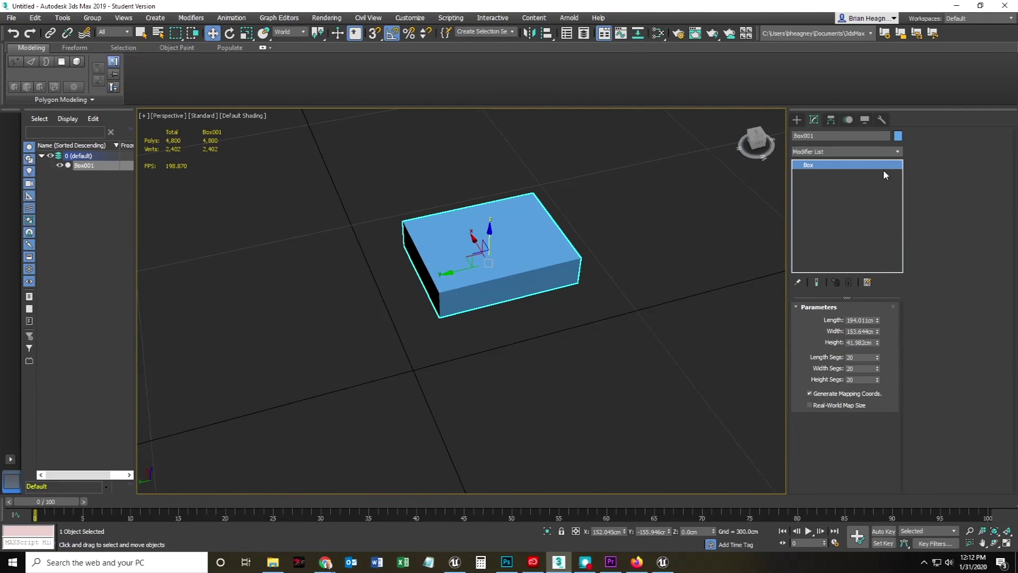
left_click(897, 153)
scroll(842, 421, "down", 2)
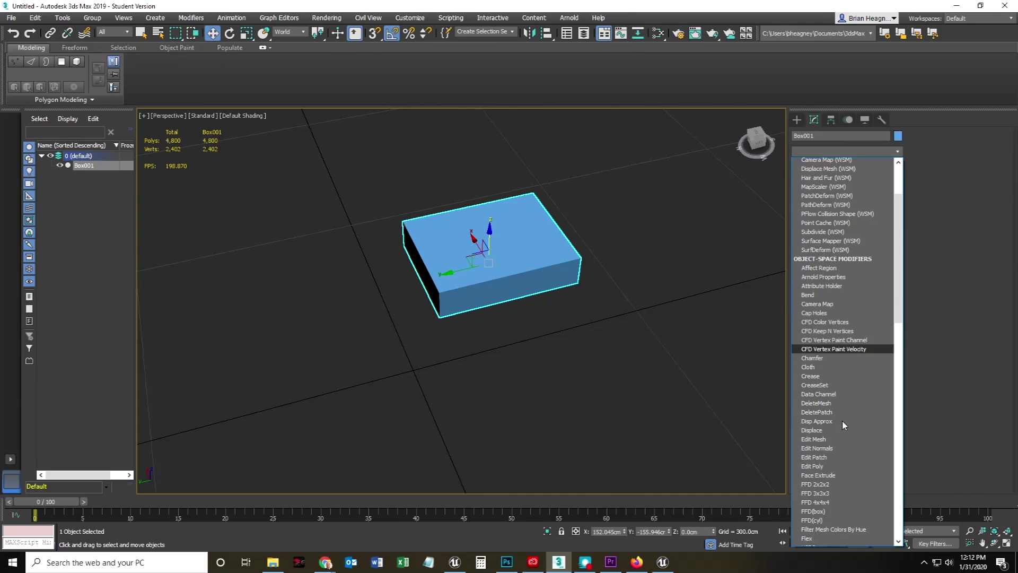
left_click(739, 325)
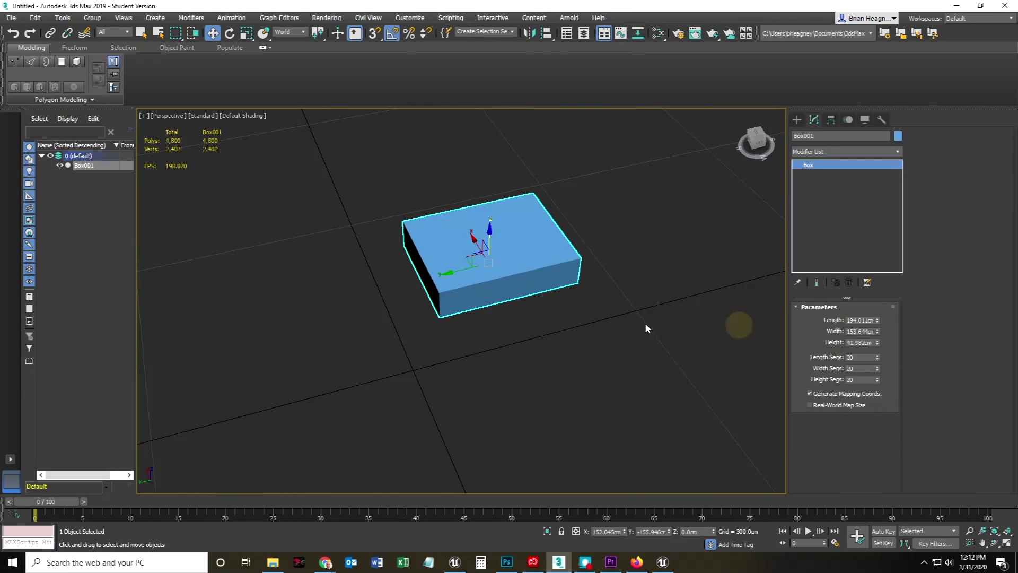
- Enter Length 190, Width 150 and Height 40 in the box parameters
double_click(859, 321)
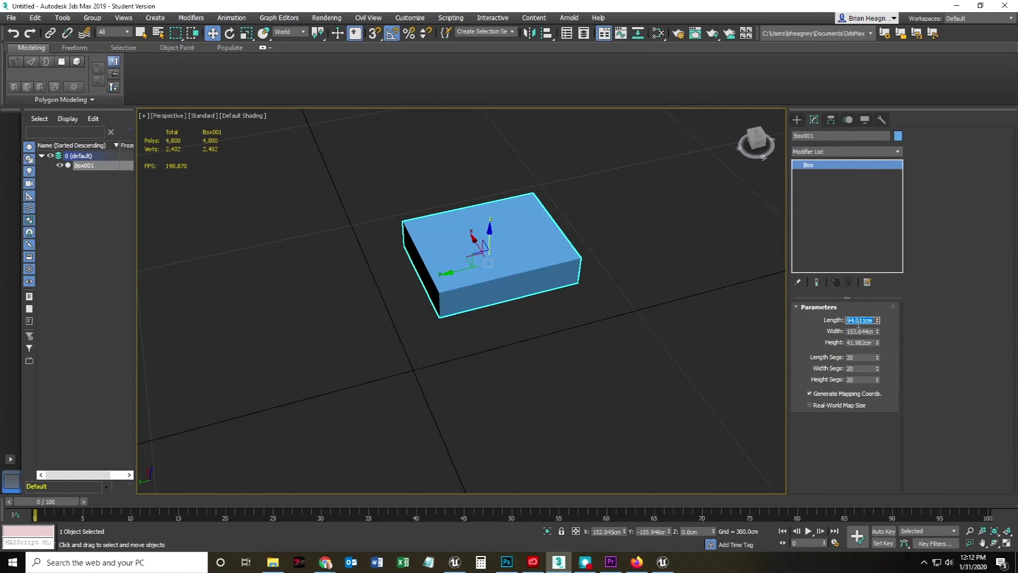
type("190")
key("Return")
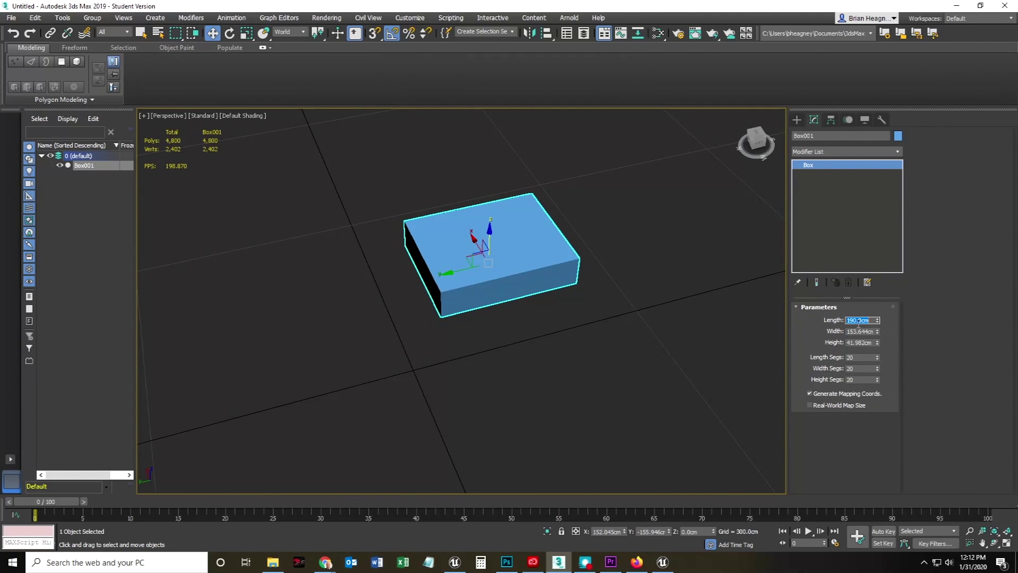
double_click(858, 330)
type("150")
key("Return")
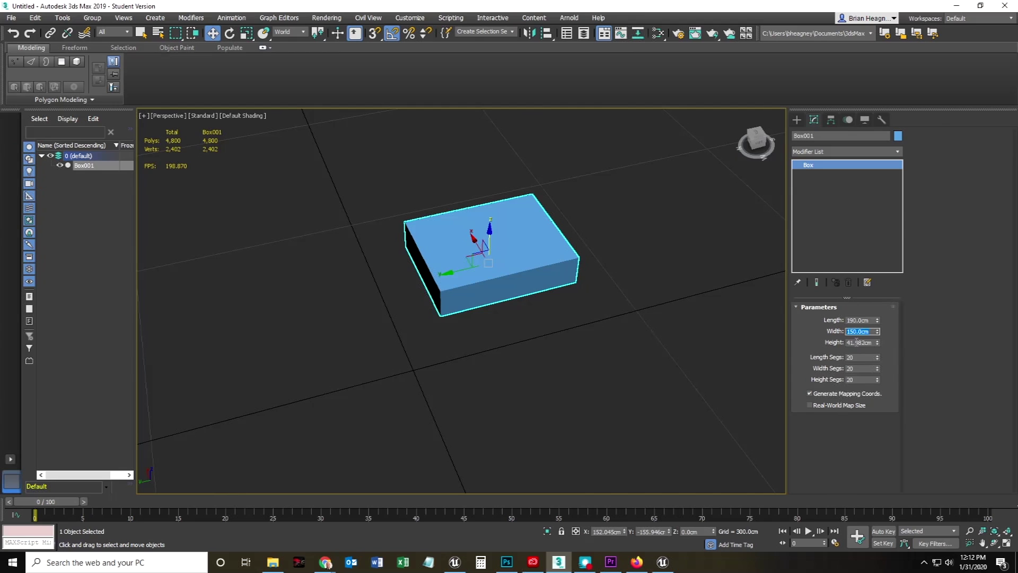
left_click(858, 344)
key("Return")
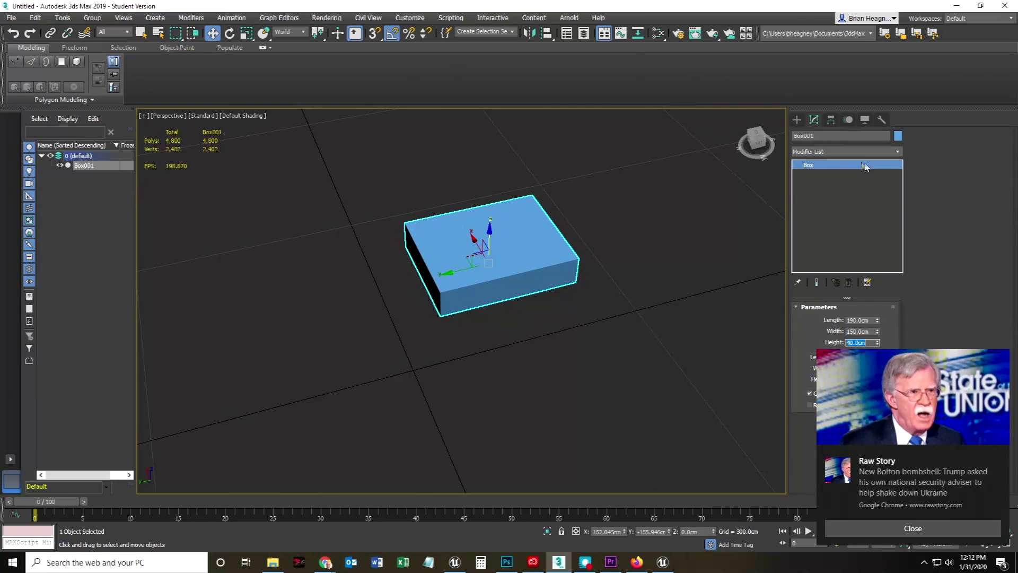
left_click(904, 526)
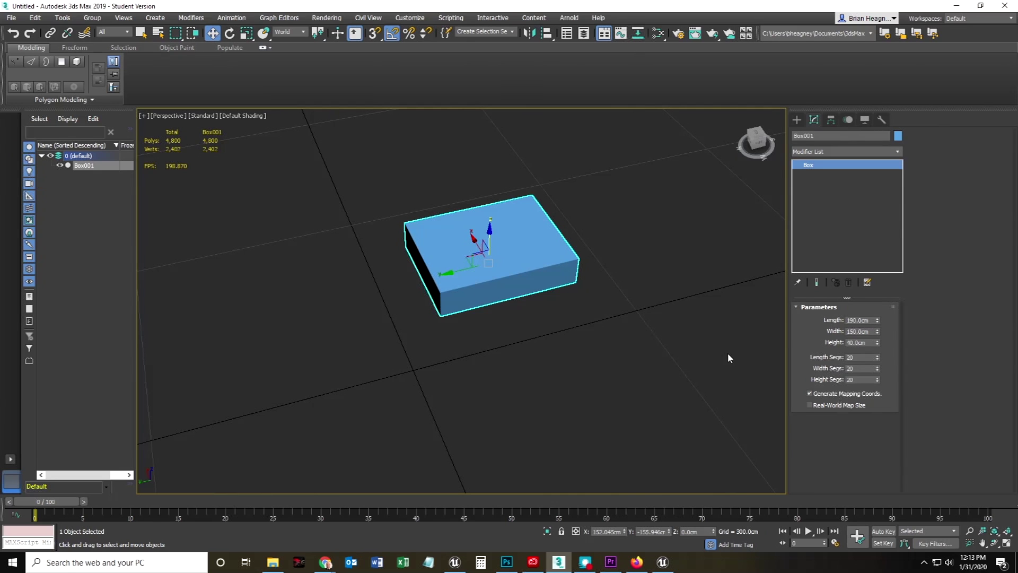
- Turn on Edged Faces and set length, width and height segments to 1
key("F4")
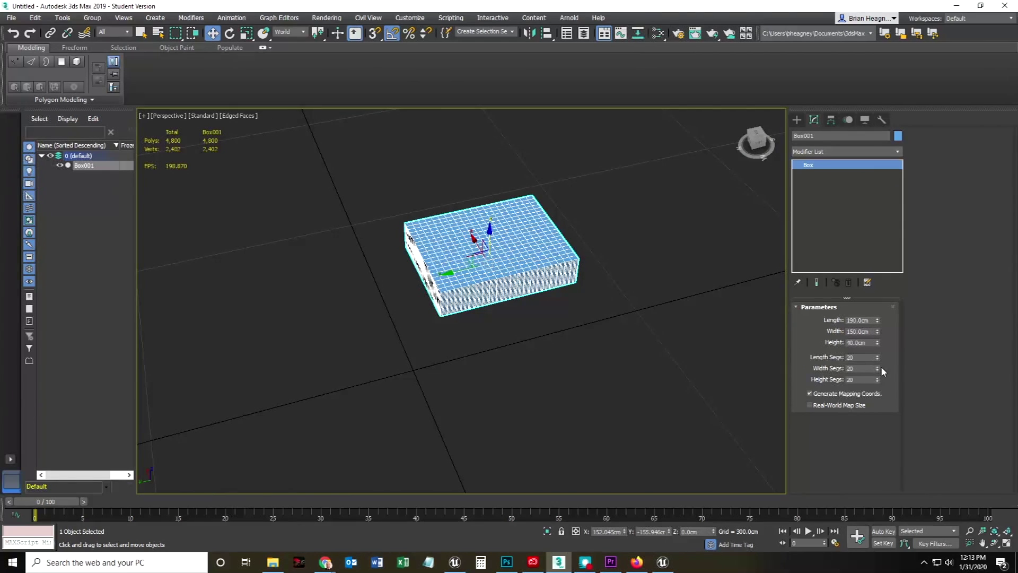
type("1")
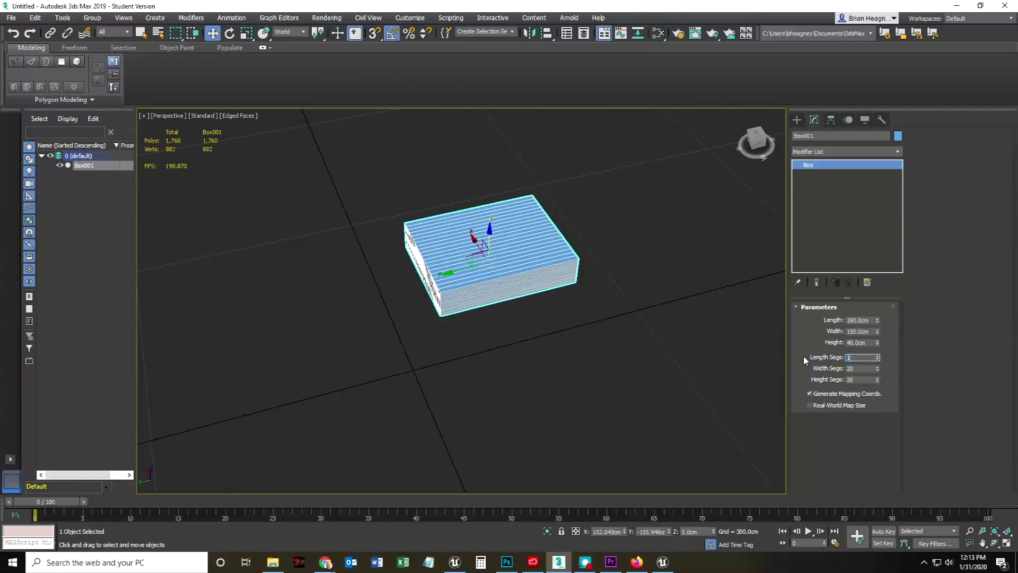
key("Tab")
type("1")
key("Return")
double_click(851, 379)
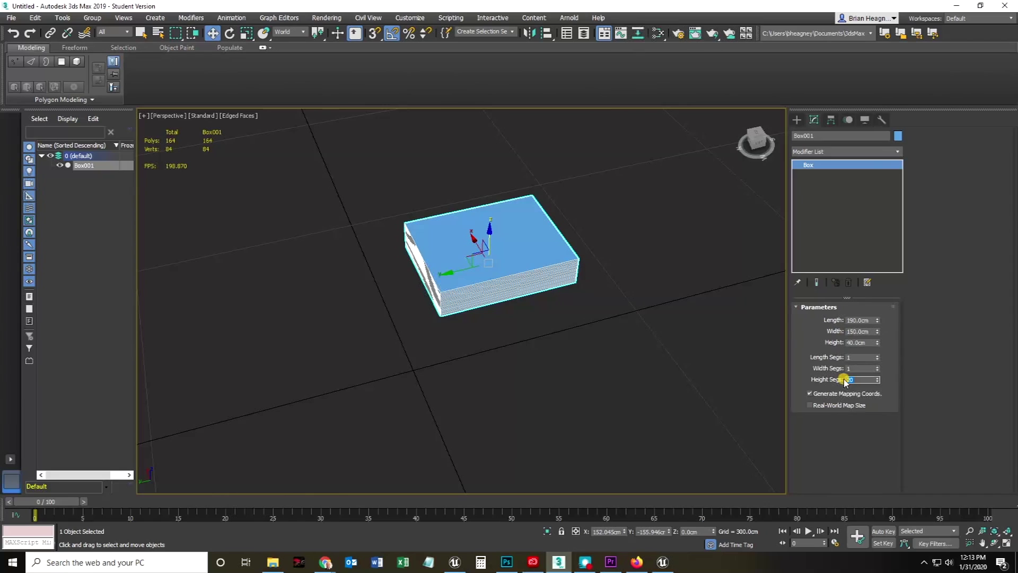
type("1")
key("Return")
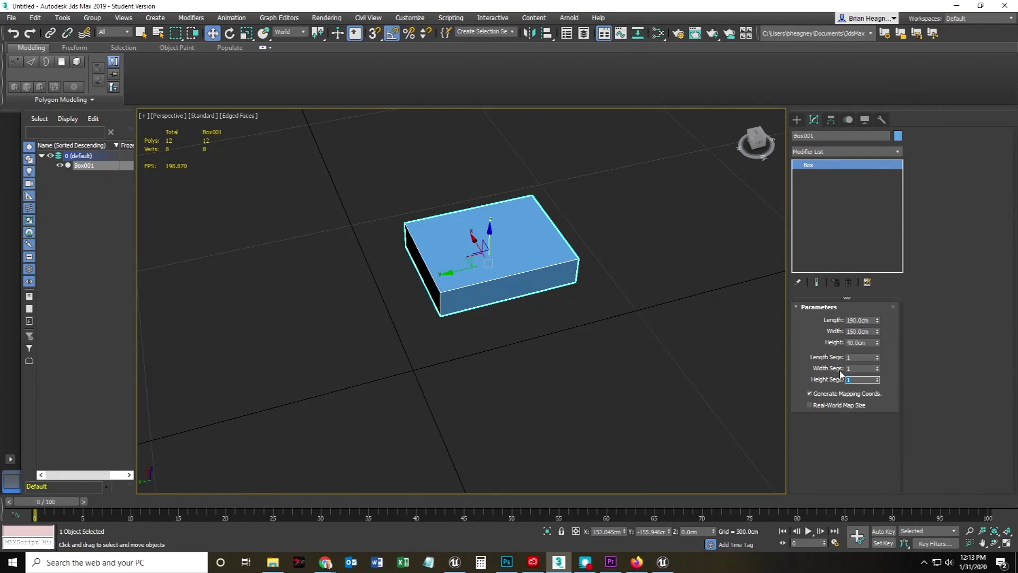
- Raise the box's width segments to 2
left_click(877, 367)
scroll(477, 325, "up", 3)
scroll(475, 325, "down", 1)
middle_click_drag(476, 325, 457, 336)
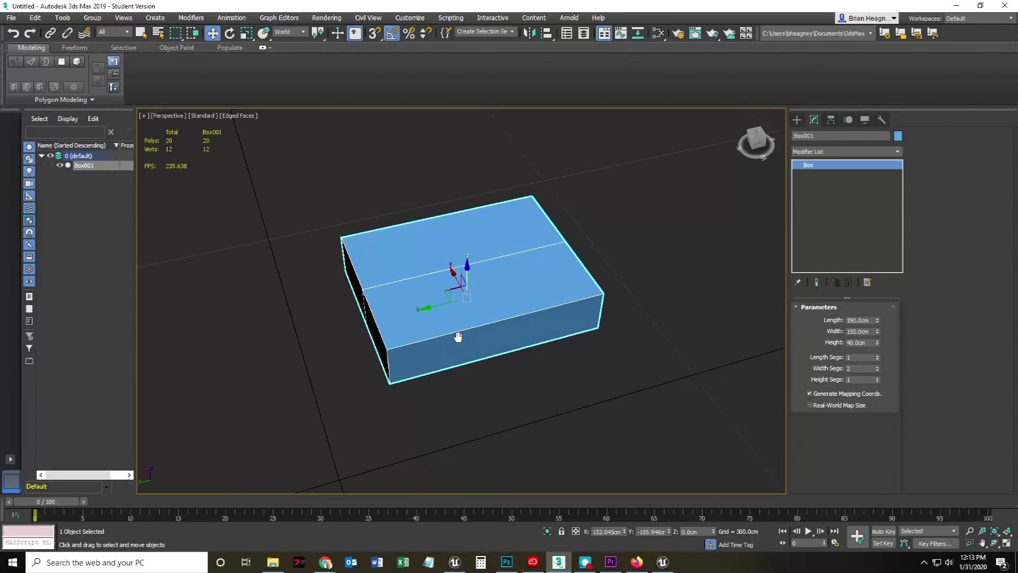
- Add an Edit Poly modifier to the box and enter Vertex mode
left_click(898, 152)
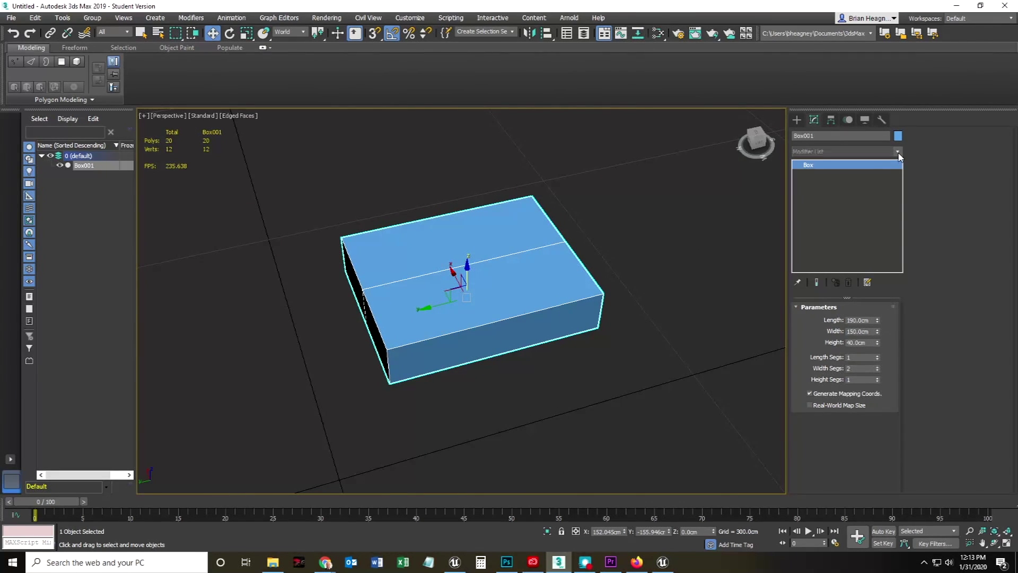
scroll(854, 406, "down", 3)
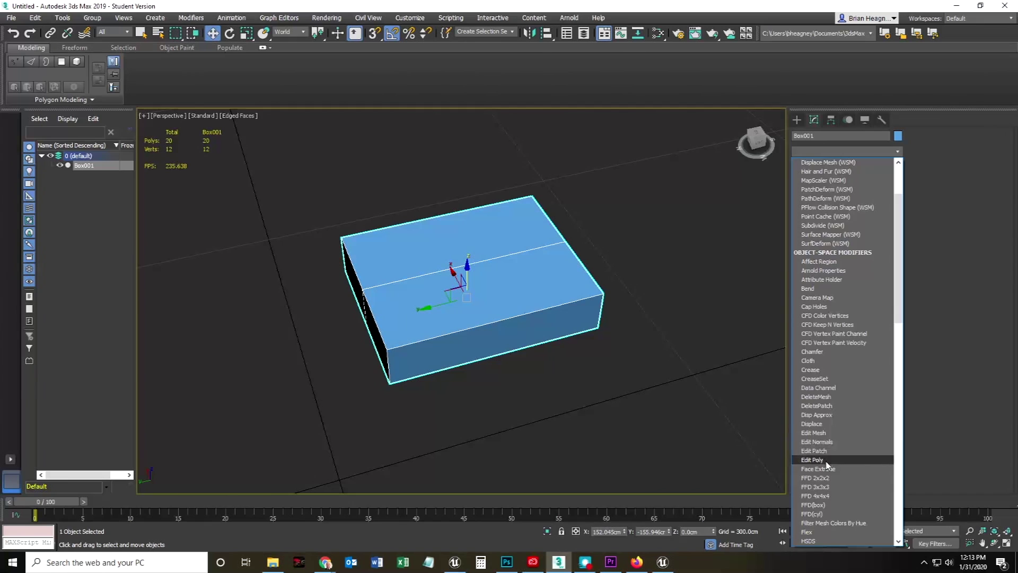
left_click(824, 459)
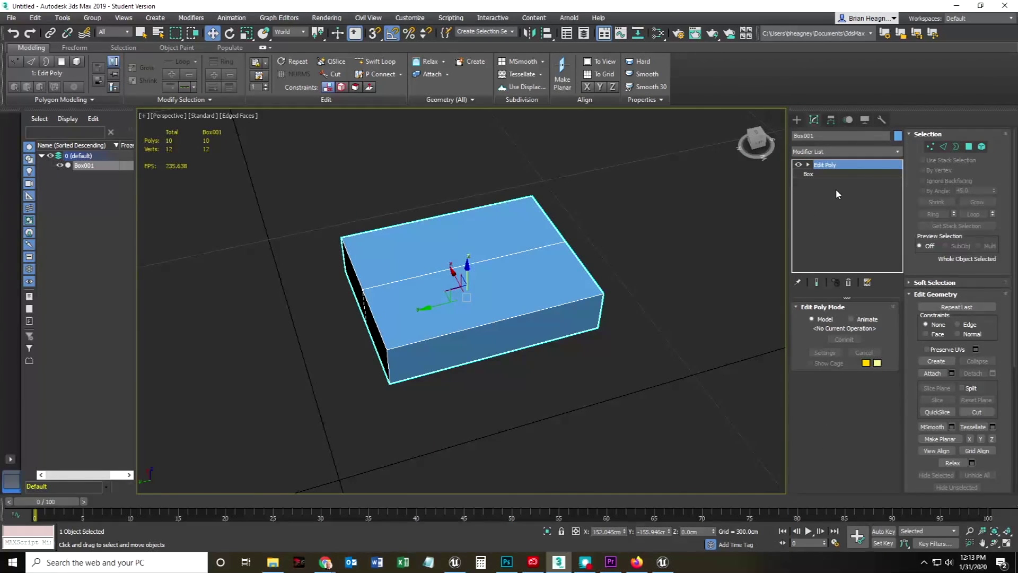
left_click(932, 149)
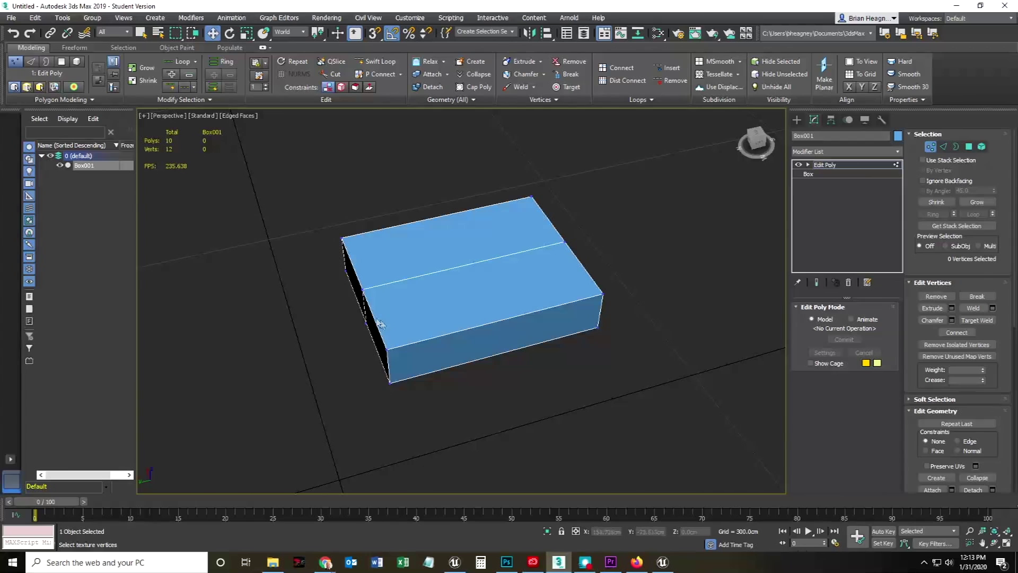
- Select the vertices at the box's left end and move them to form a point
left_click_drag(388, 335, 403, 413)
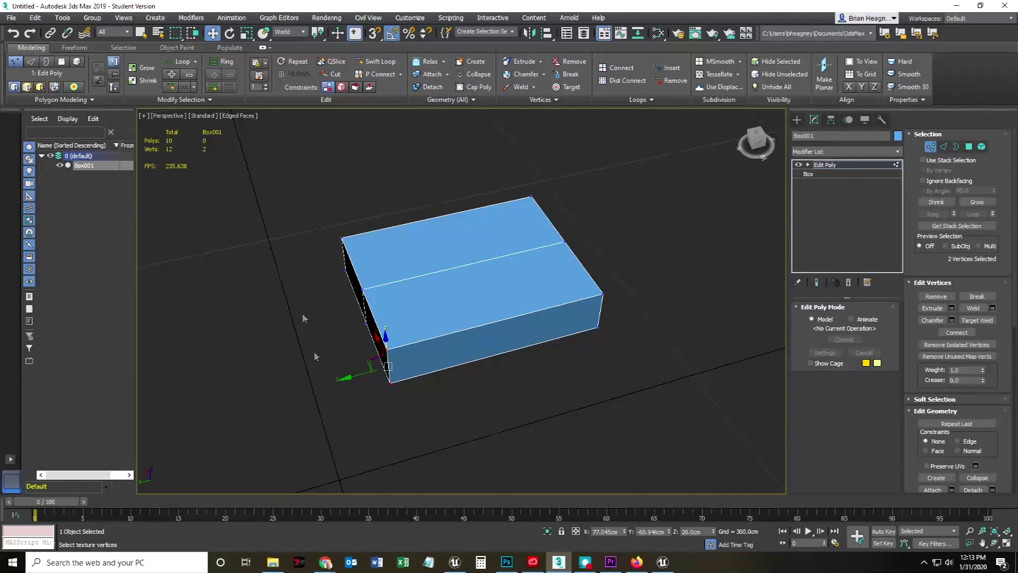
middle_click_drag(345, 404, 379, 403, "alt")
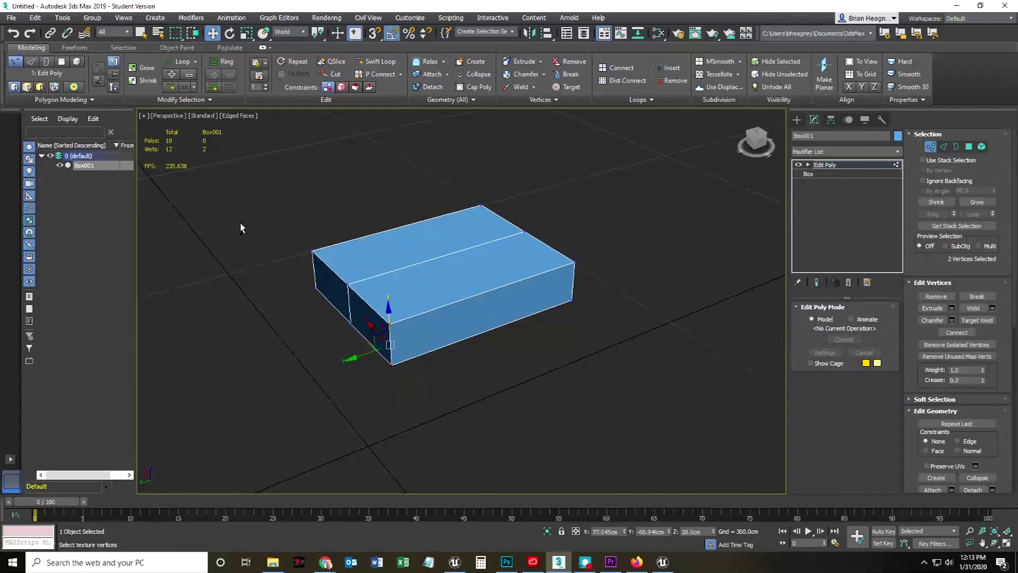
left_click_drag(287, 210, 324, 346)
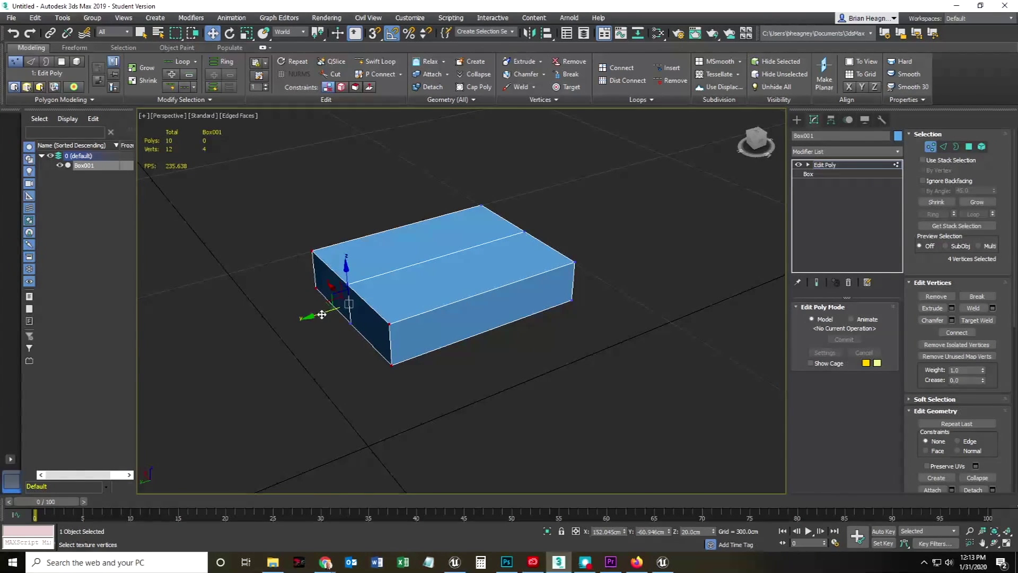
left_click_drag(322, 315, 351, 310)
middle_click_drag(556, 390, 518, 412, "alt")
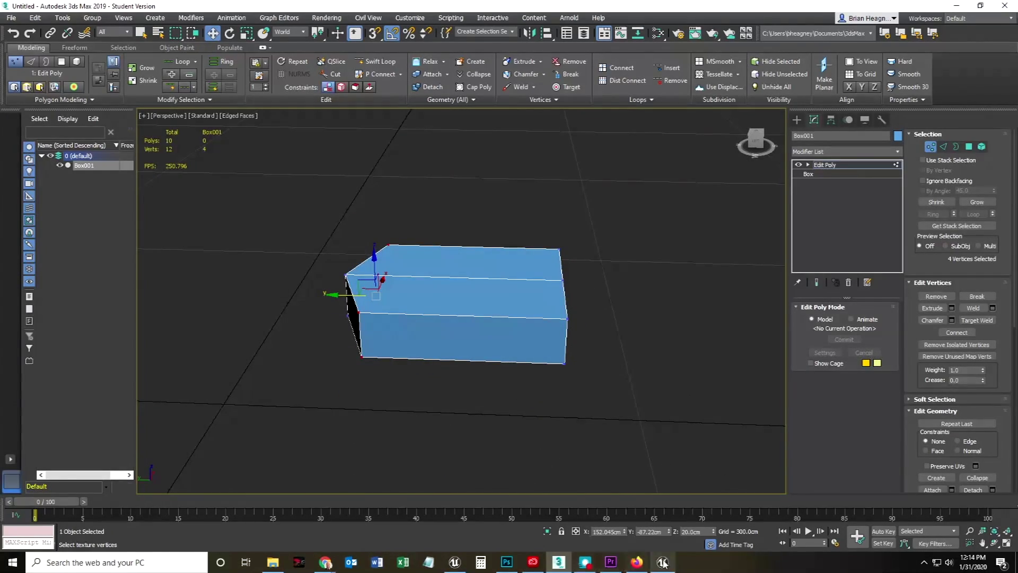
- Check the shogi reference image in the browser, then return to the model
mouse_move(325, 562)
left_click(499, 511)
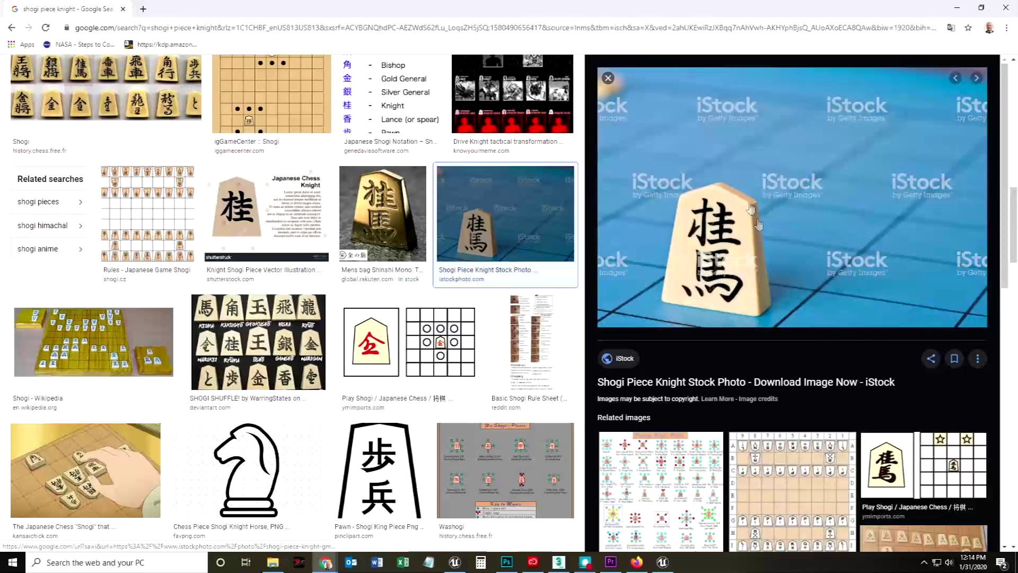
left_click(952, 8)
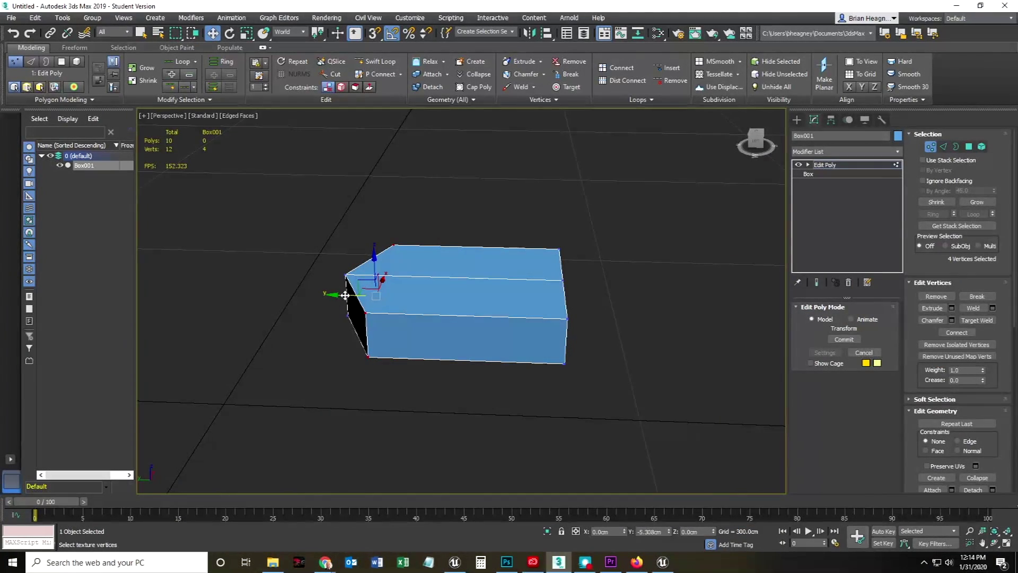
- Scale the pointed end's vertices inward to narrow the tip
middle_click_drag(421, 391, 339, 451, "alt")
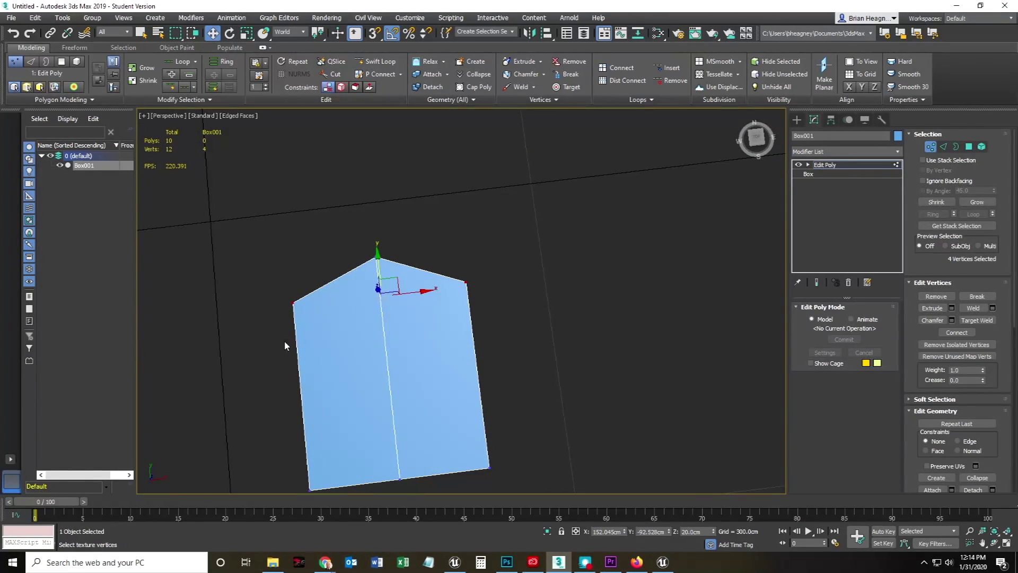
middle_click_drag(270, 383, 304, 360, "alt")
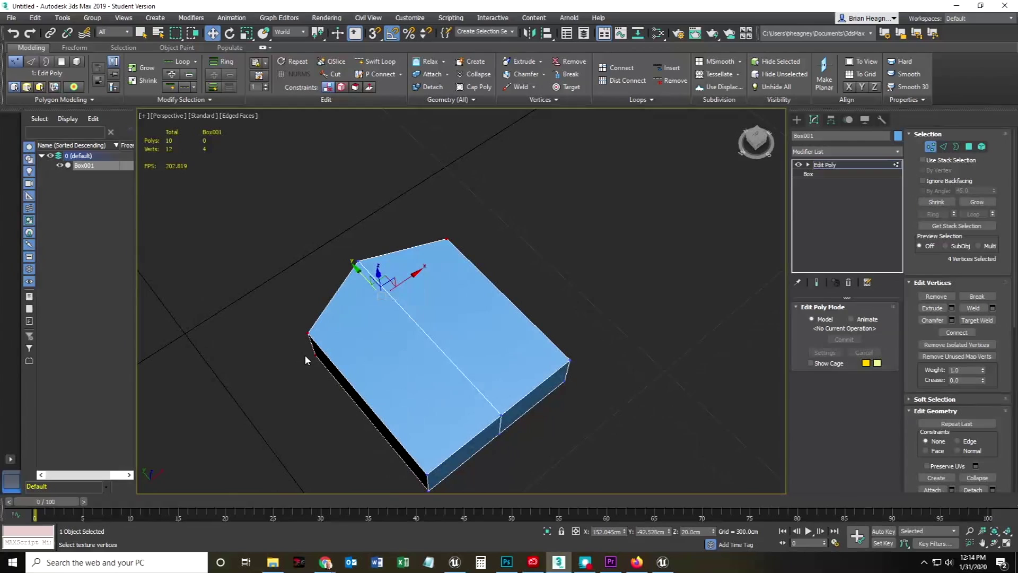
key("r")
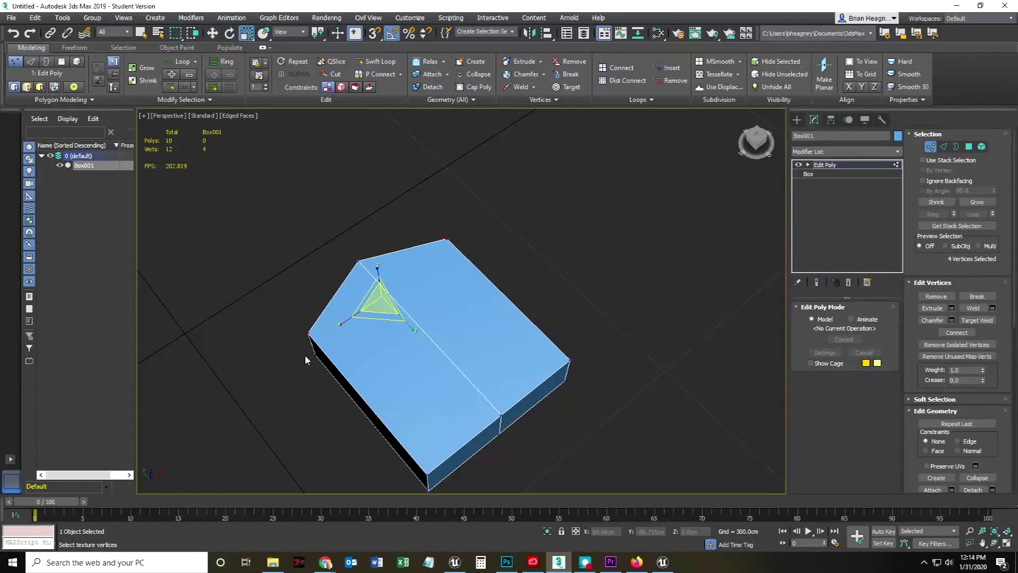
middle_click_drag(379, 354, 302, 323, "alt")
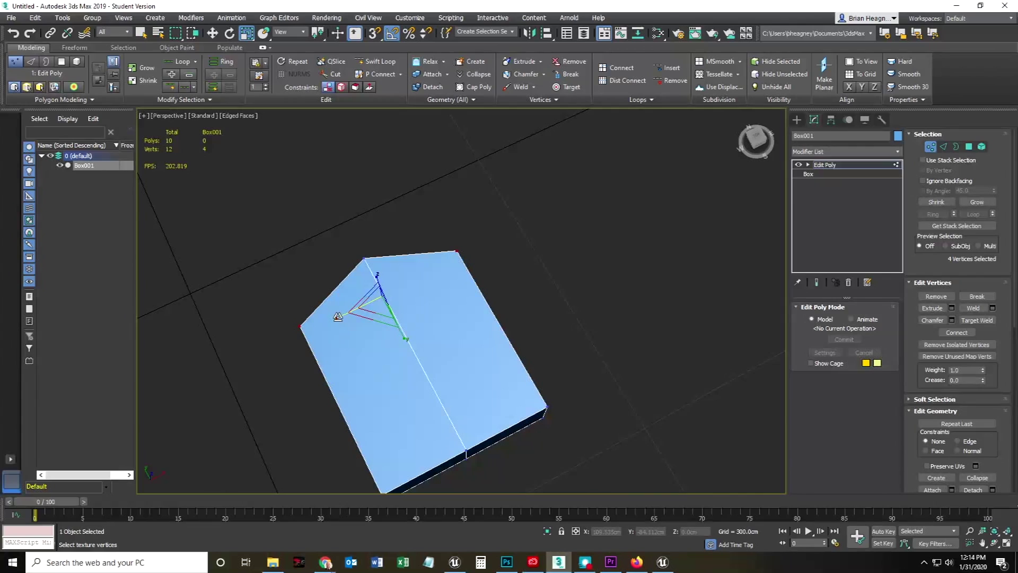
left_click_drag(338, 316, 349, 312)
middle_click_drag(349, 312, 398, 349, "alt")
left_click(448, 374)
- Select the six near-end vertices and lower them so the piece thins toward the tip
left_click_drag(285, 223, 400, 293)
middle_click_drag(400, 292, 287, 299, "alt")
left_click_drag(264, 248, 454, 357)
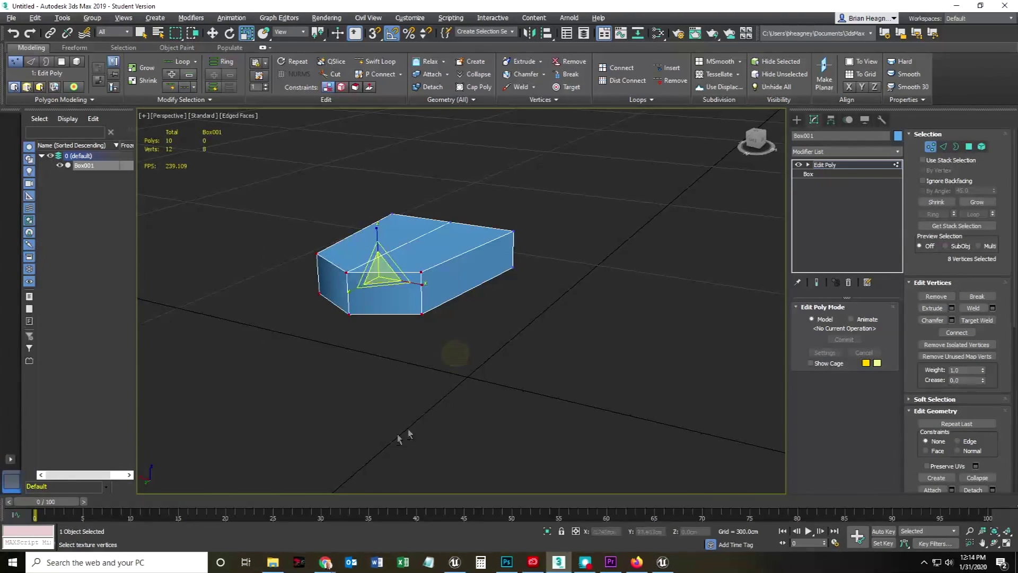
middle_click_drag(399, 432, 333, 403, "alt")
left_click_drag(239, 217, 370, 376)
middle_click_drag(342, 448, 403, 414, "alt")
left_click_drag(333, 225, 333, 252)
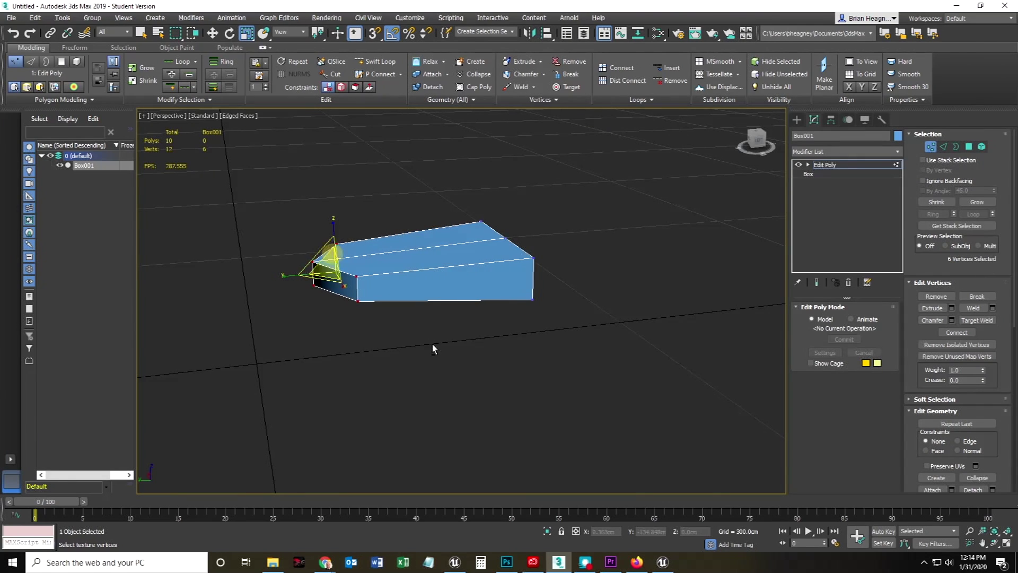
middle_click_drag(431, 344, 410, 341, "alt")
- Switch to the Left view and undo the tip taper
key("l")
middle_click_drag(697, 339, 447, 355)
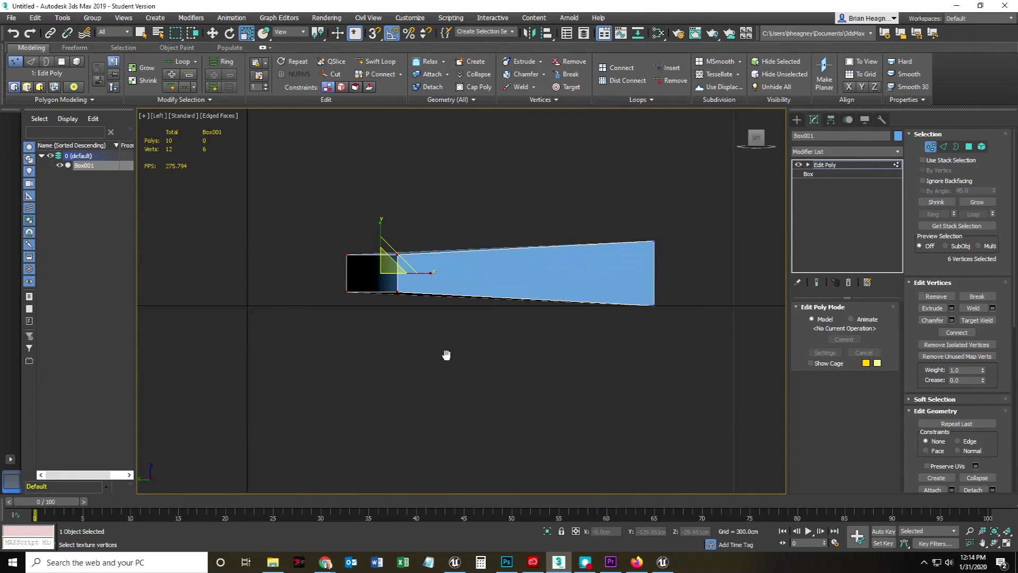
scroll(424, 356, "down", 2)
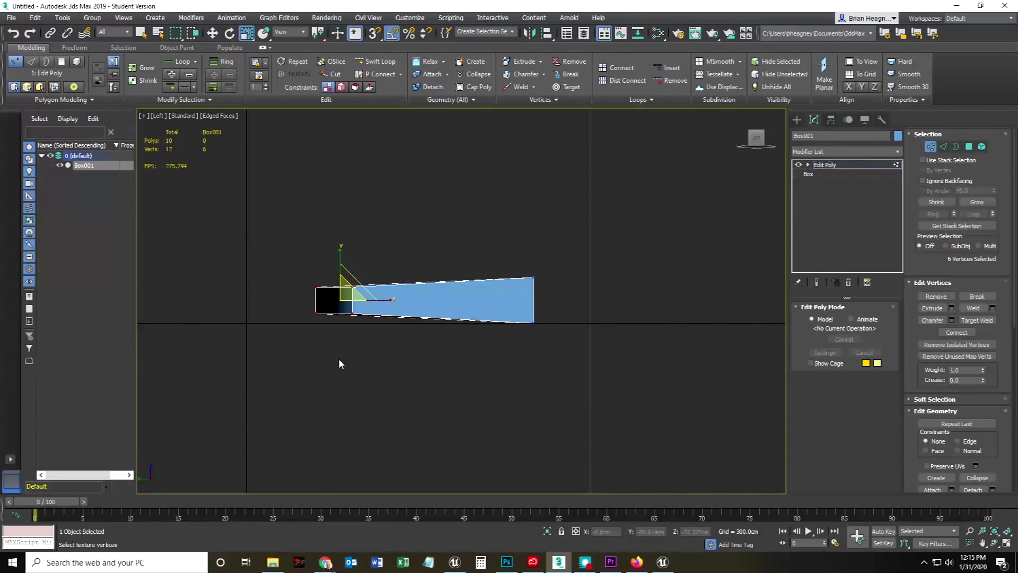
key("ctrl+z")
- Lower the three top vertices at the tip end so the top slopes toward the point
left_click_drag(270, 266, 299, 245)
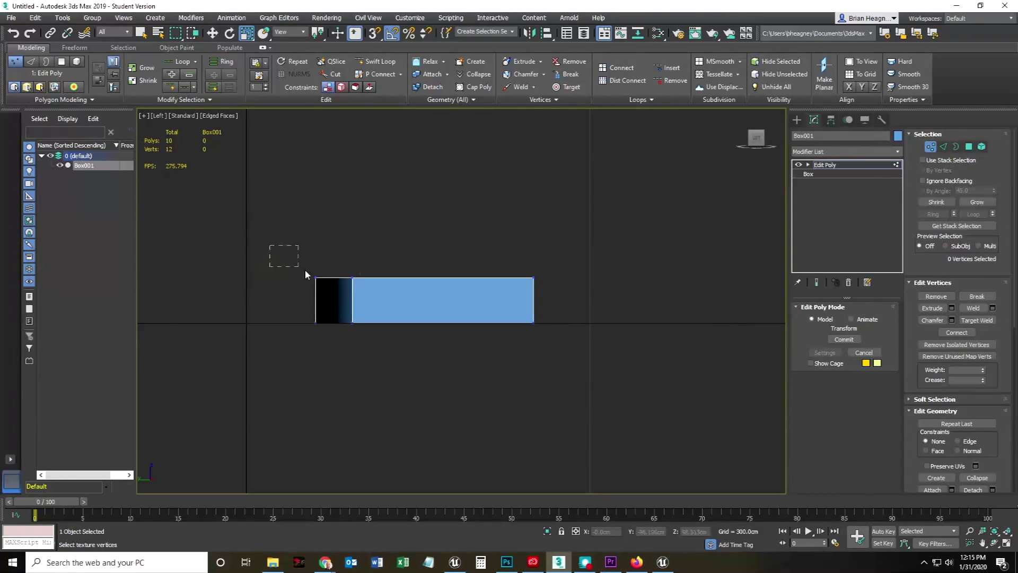
left_click_drag(370, 295, 370, 295)
key("w")
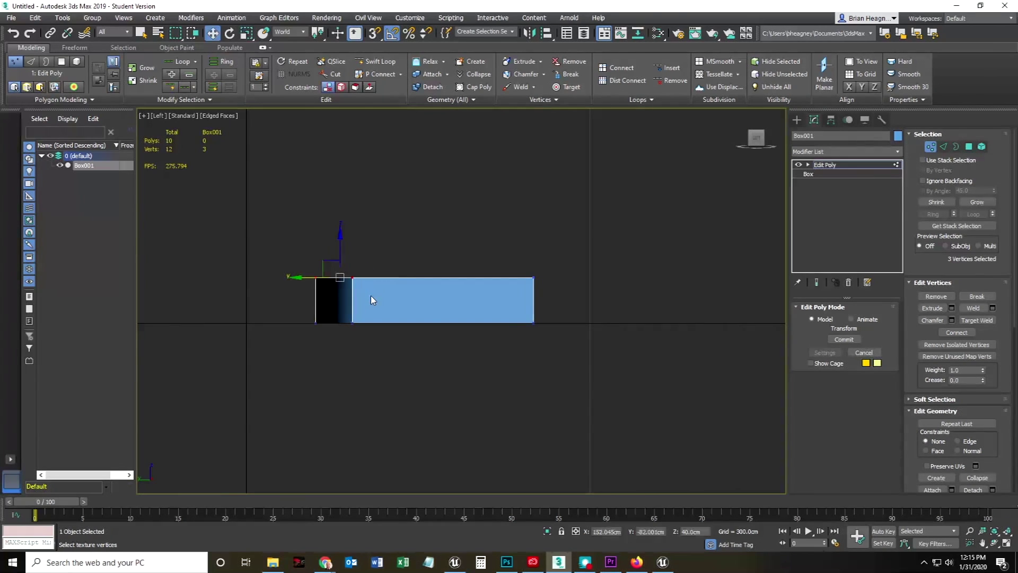
left_click_drag(341, 235, 339, 252)
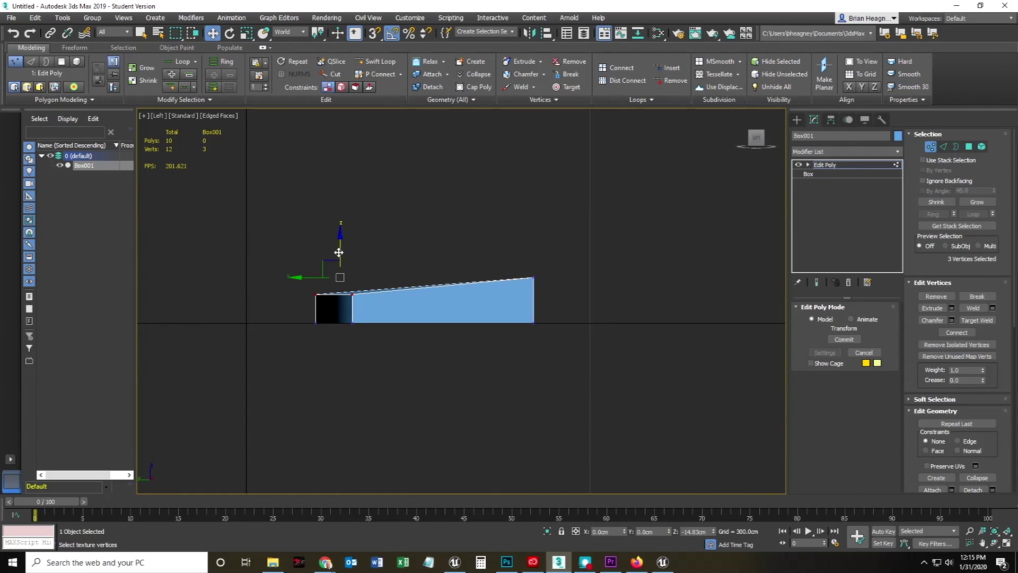
middle_click_drag(332, 357, 332, 287)
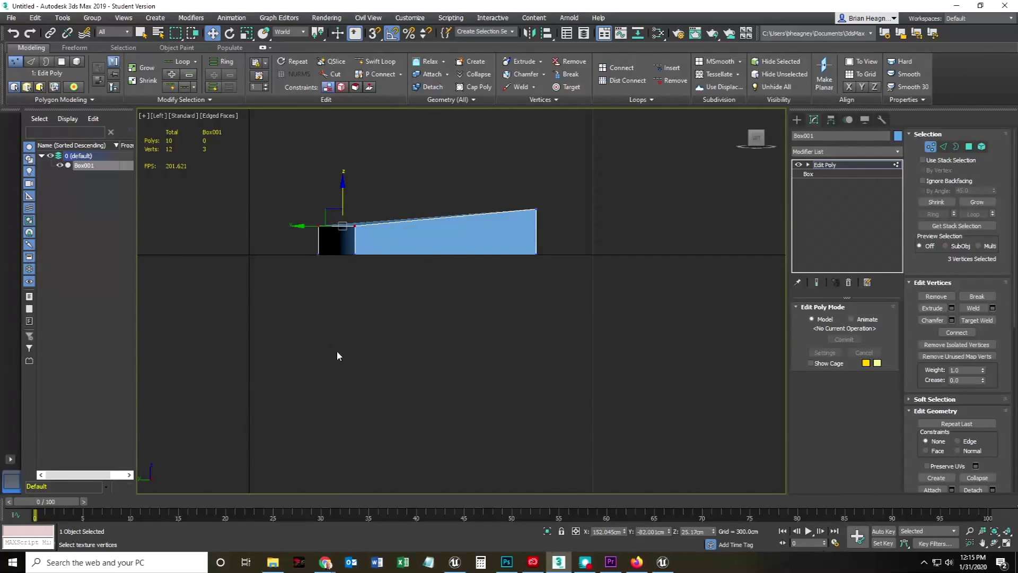
middle_click_drag(395, 350, 387, 373, "alt")
left_click(387, 372)
middle_click_drag(320, 349, 494, 252, "alt")
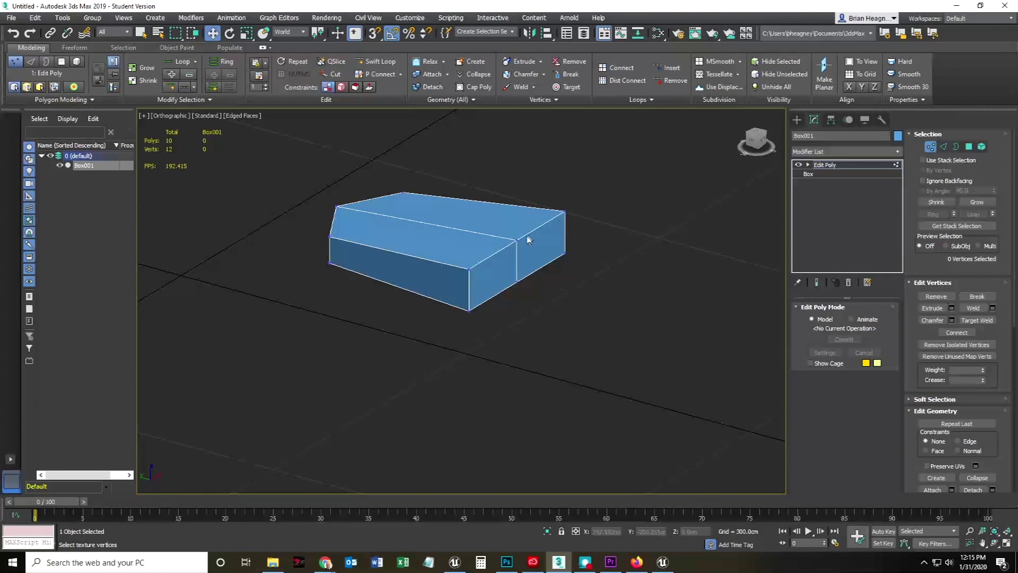
- Exit vertex mode and reset Box001's X and Y position to 0 at the world origin
middle_click_drag(391, 371, 425, 380, "alt")
left_click(928, 149)
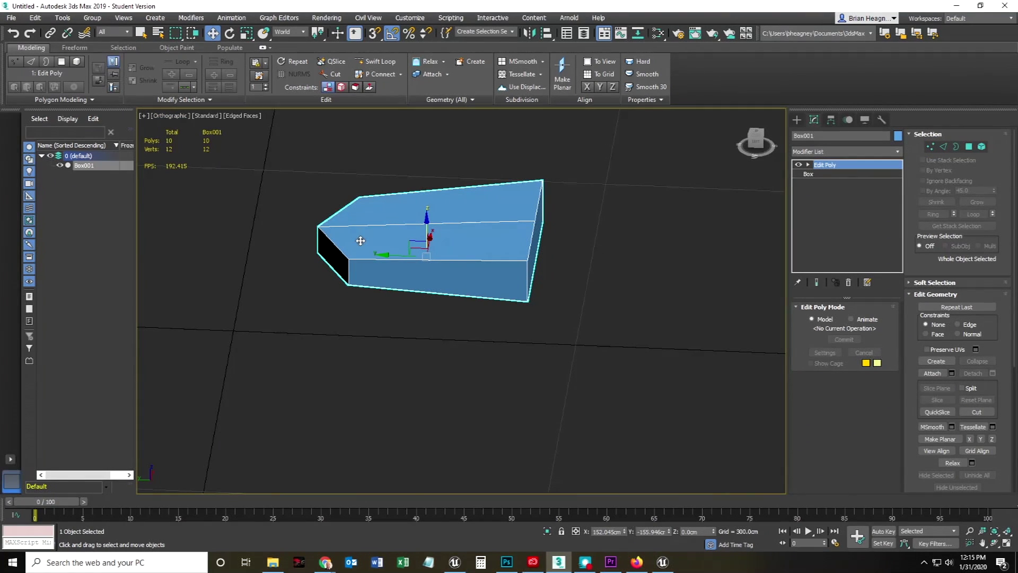
right_click(670, 532)
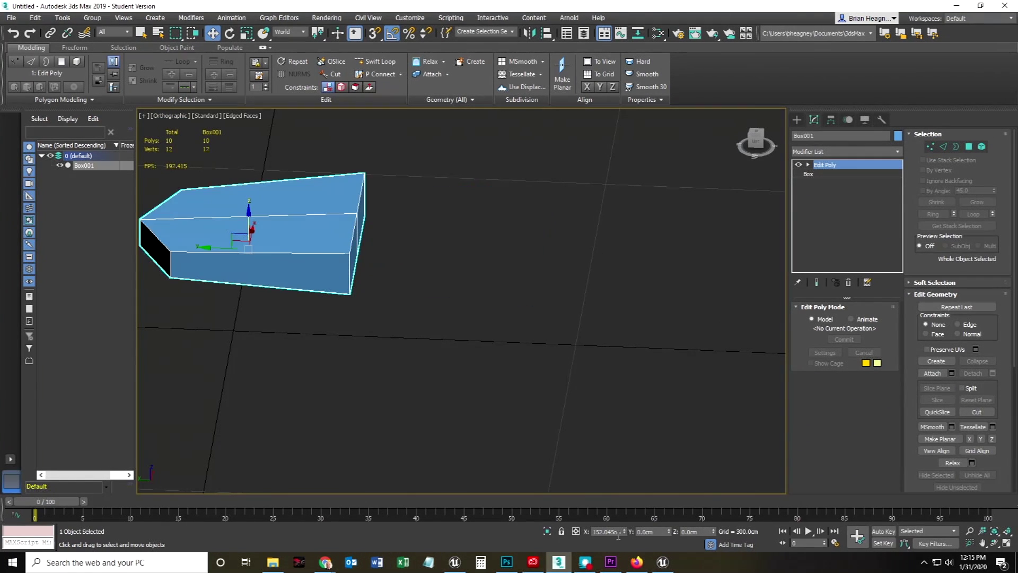
right_click(625, 532)
middle_click_drag(370, 390, 439, 398, "alt")
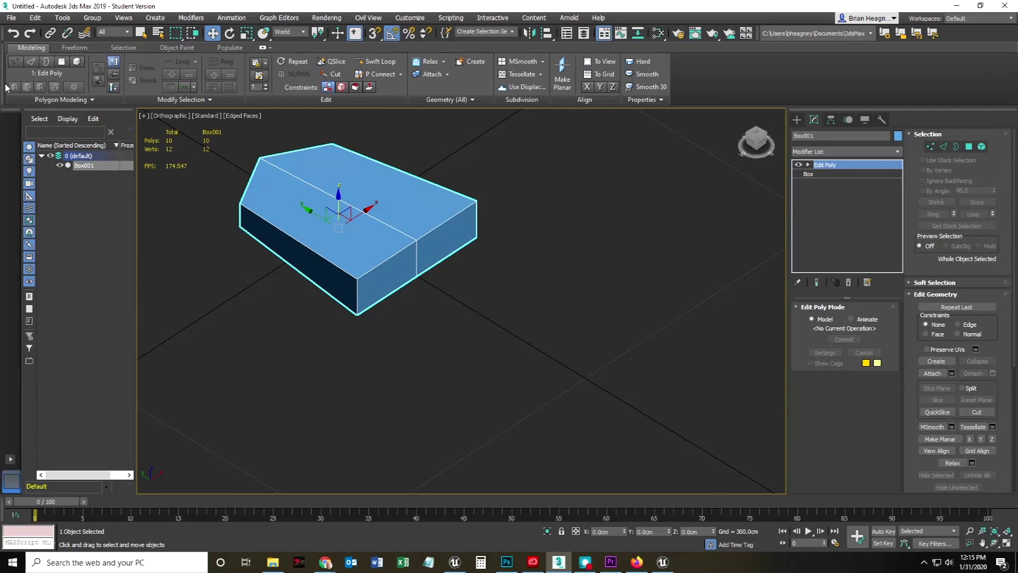
- Start Save As and browse up from BarrelTut to the Tutorials folder on the D drive
left_click(11, 18)
left_click(25, 113)
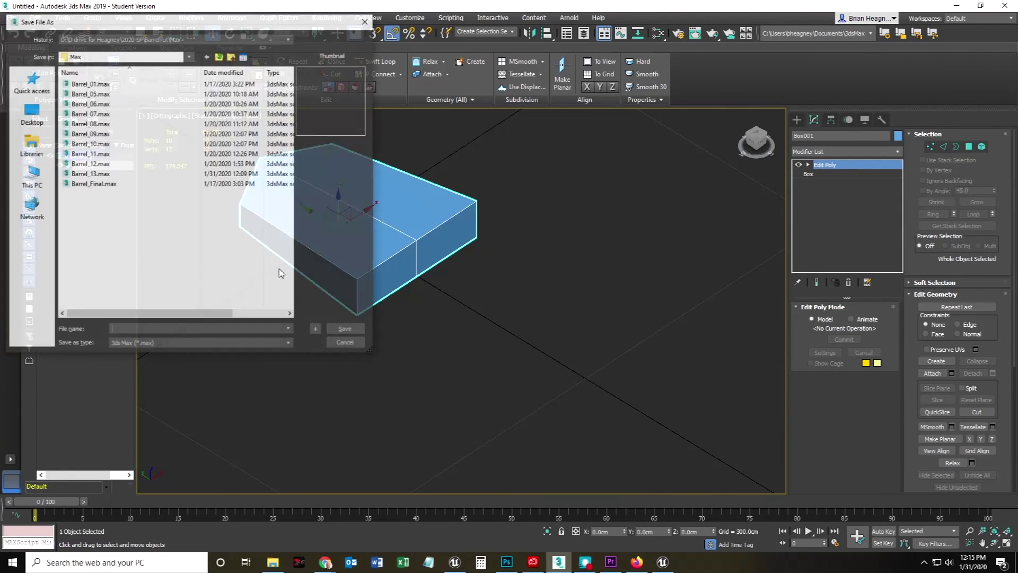
left_click(219, 57)
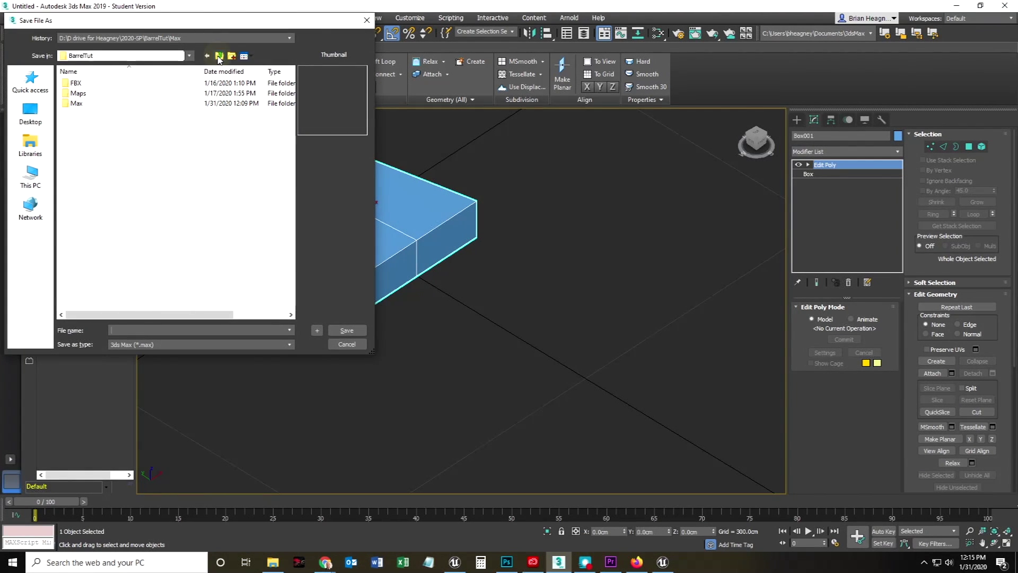
left_click(218, 57)
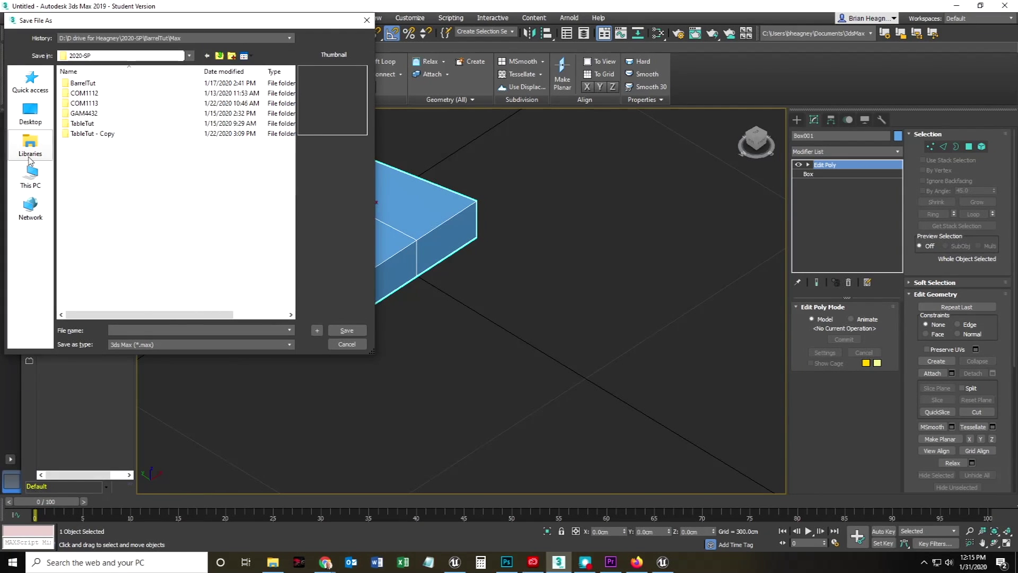
left_click(219, 55)
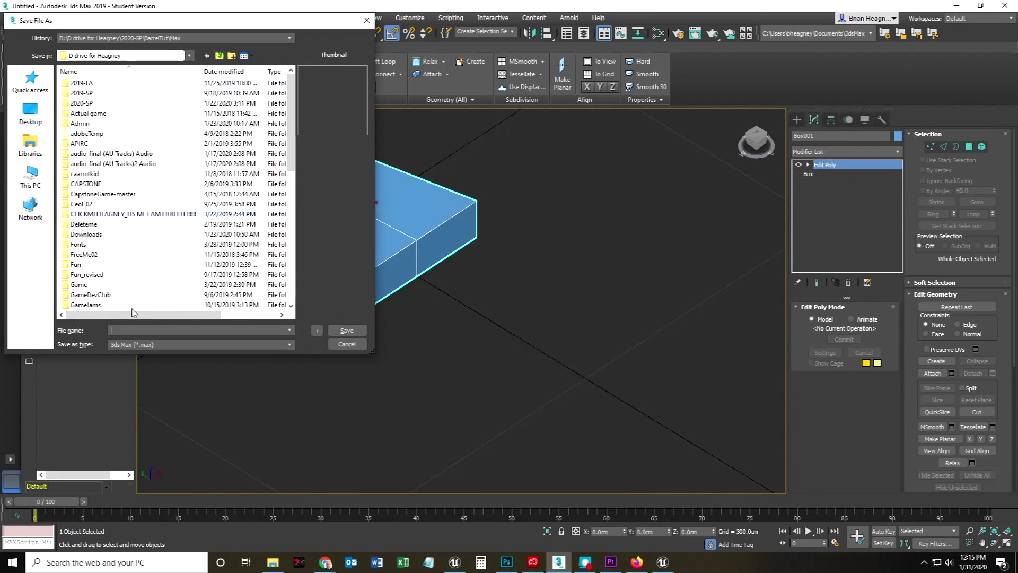
scroll(105, 253, "down", 5)
double_click(105, 249)
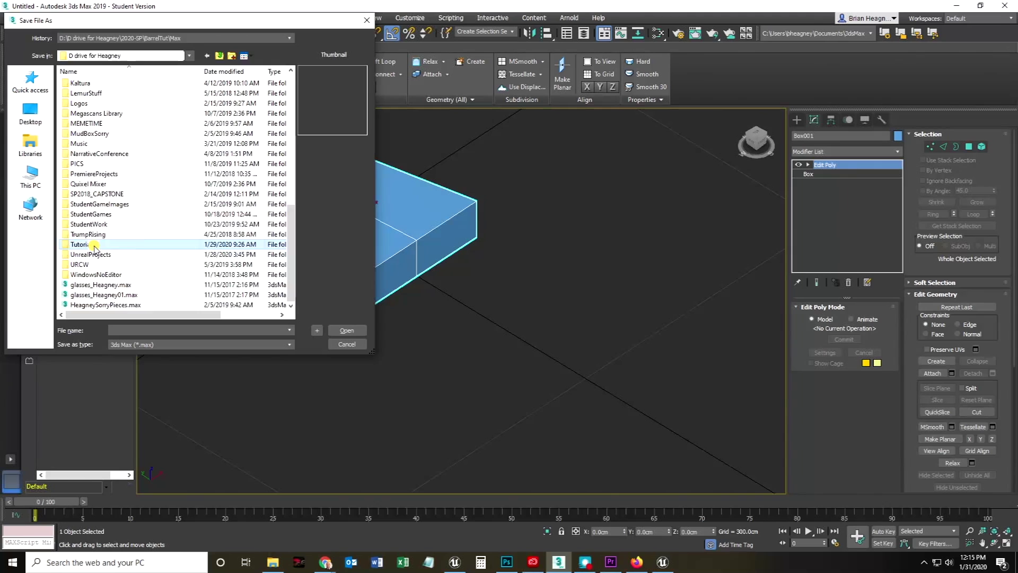
- Create a 05ShogiPiece folder inside Tutorials, then a Max folder inside it, and open Max
left_click(231, 57)
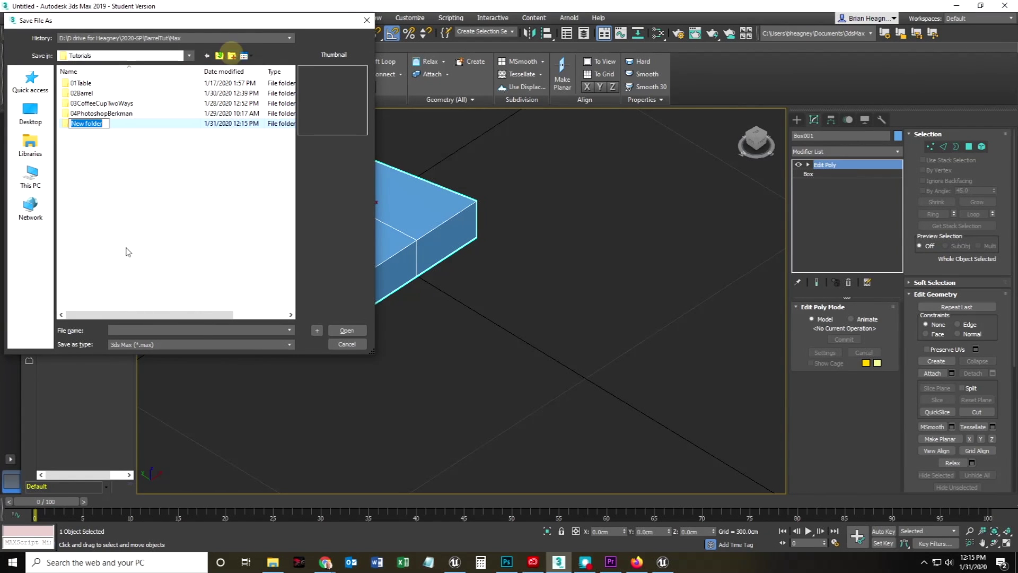
type("05")
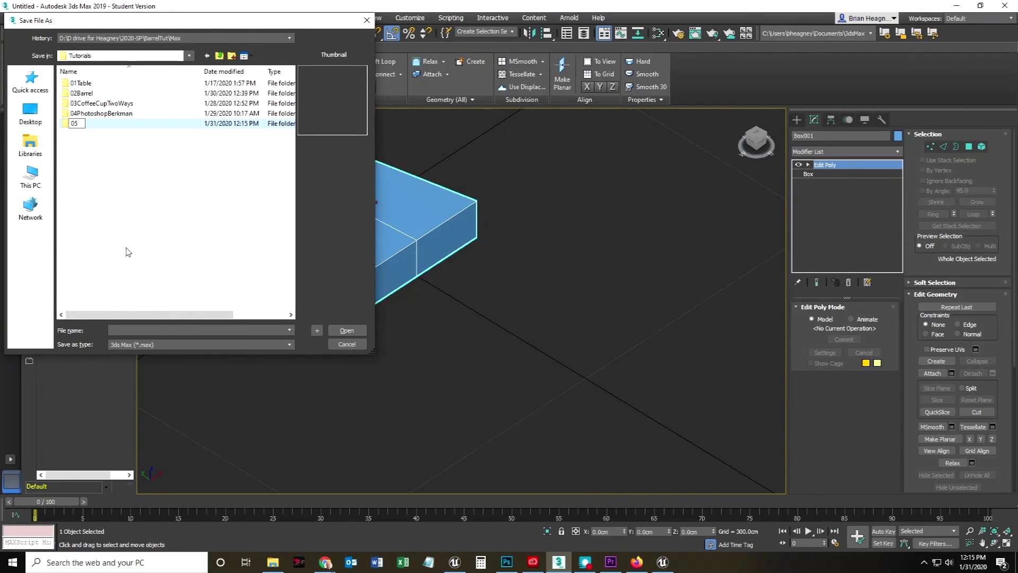
type("ShogiPiece")
key("Return")
double_click(98, 125)
left_click(231, 55)
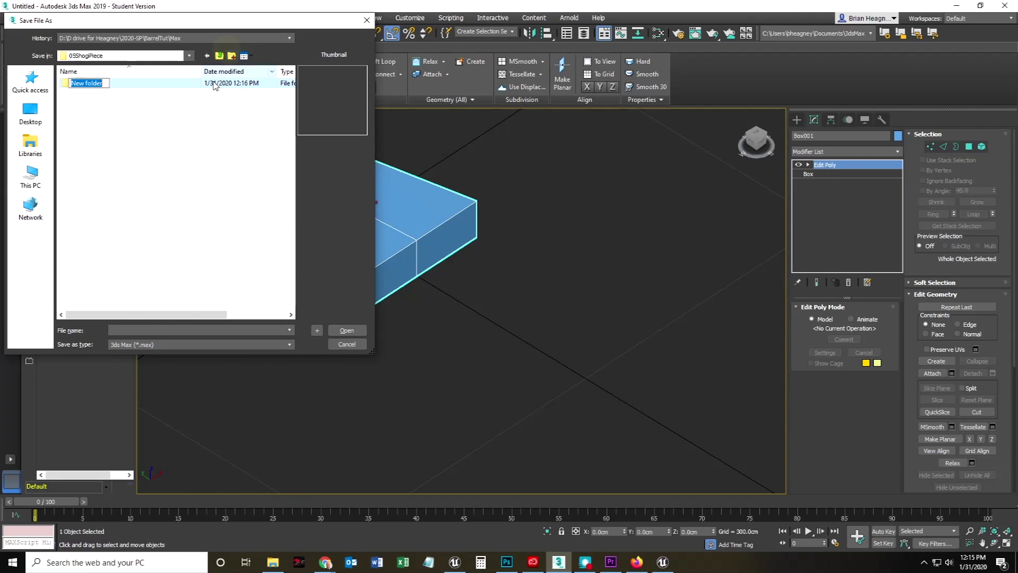
type("Max")
key("Return")
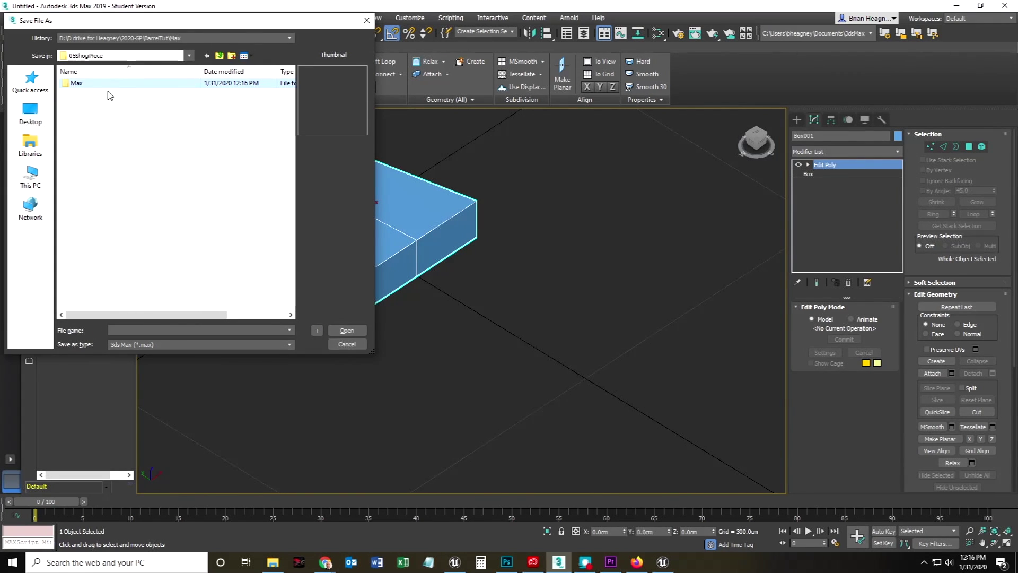
double_click(80, 83)
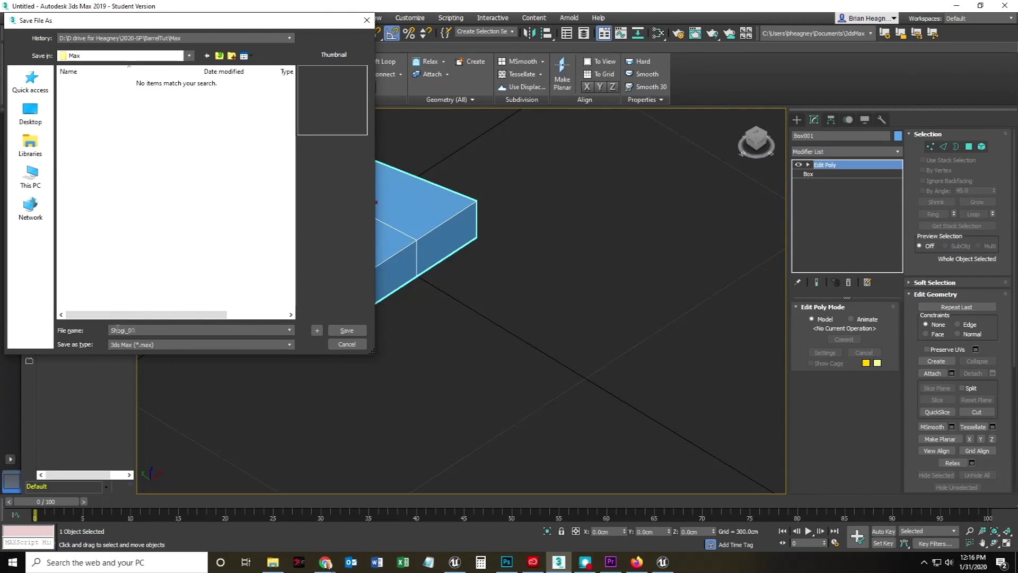
- Save the scene as Shogi_00.max, then begin Export Selected and browse up to Tutorials
key("Return")
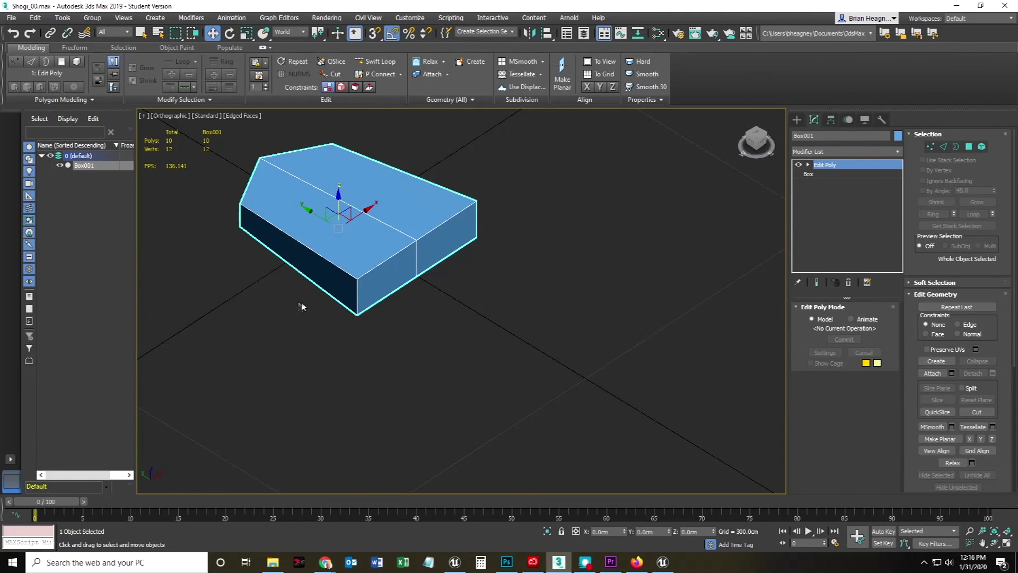
left_click(11, 18)
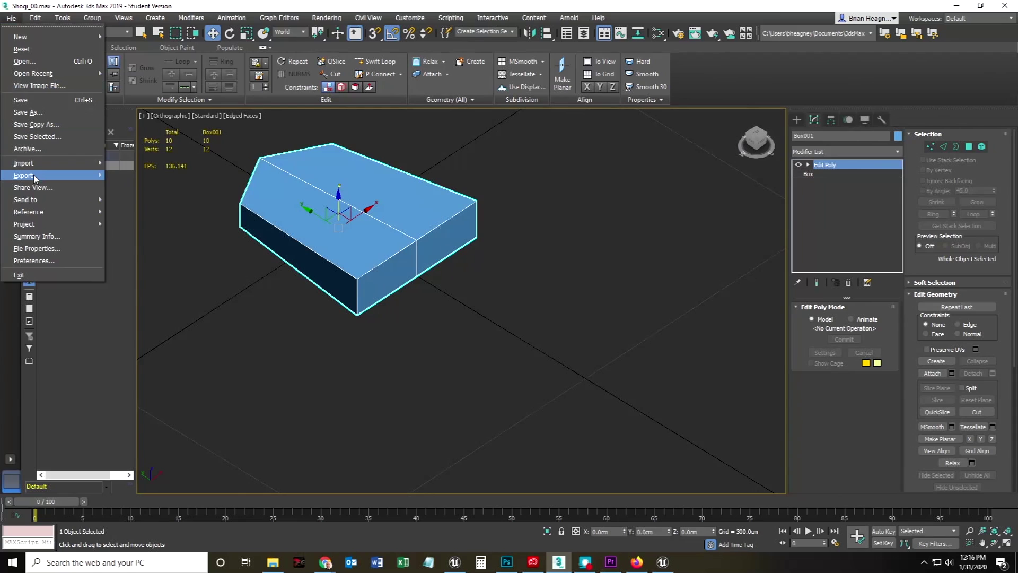
mouse_move(35, 177)
left_click(126, 195)
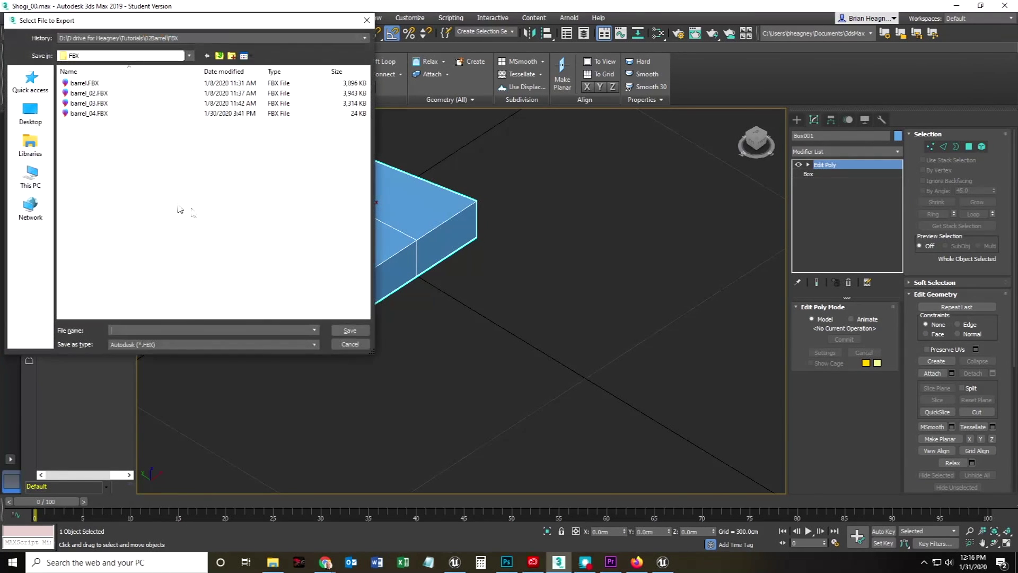
left_click(218, 55)
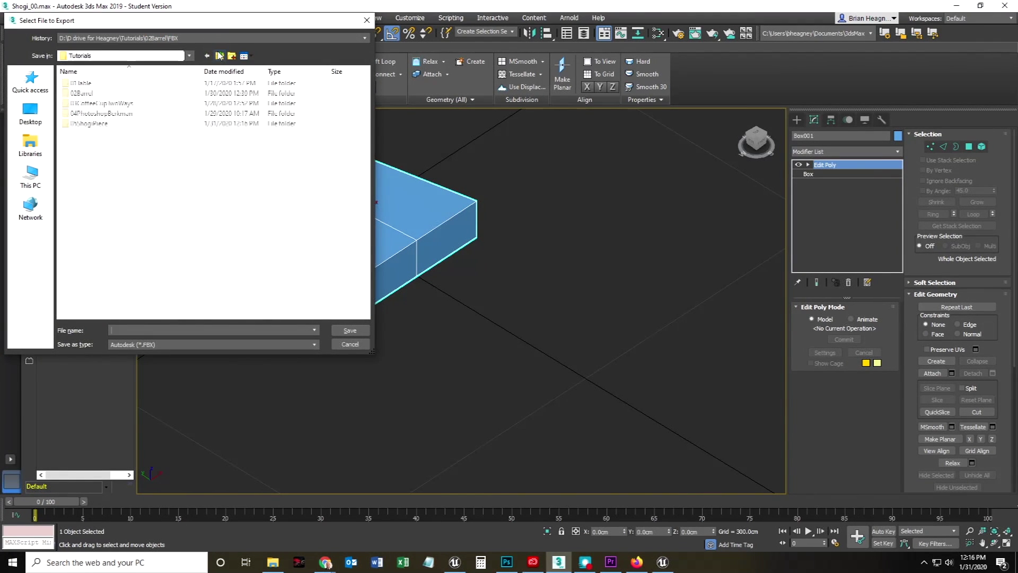
left_click(219, 56)
- Create an FBX folder in 05ShogiPiece and export the piece there as Shogi with default settings
double_click(85, 124)
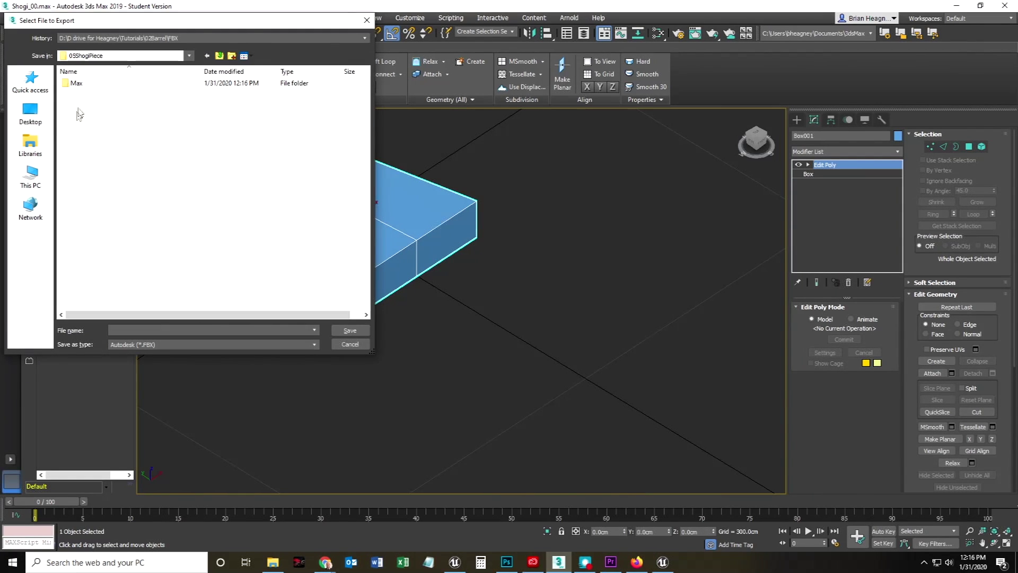
left_click(228, 59)
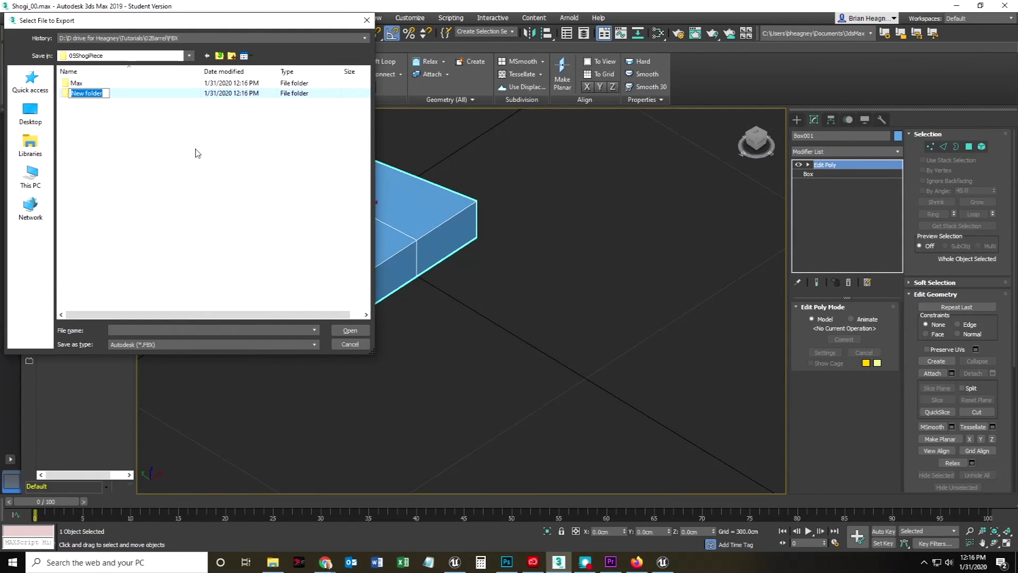
key("Return")
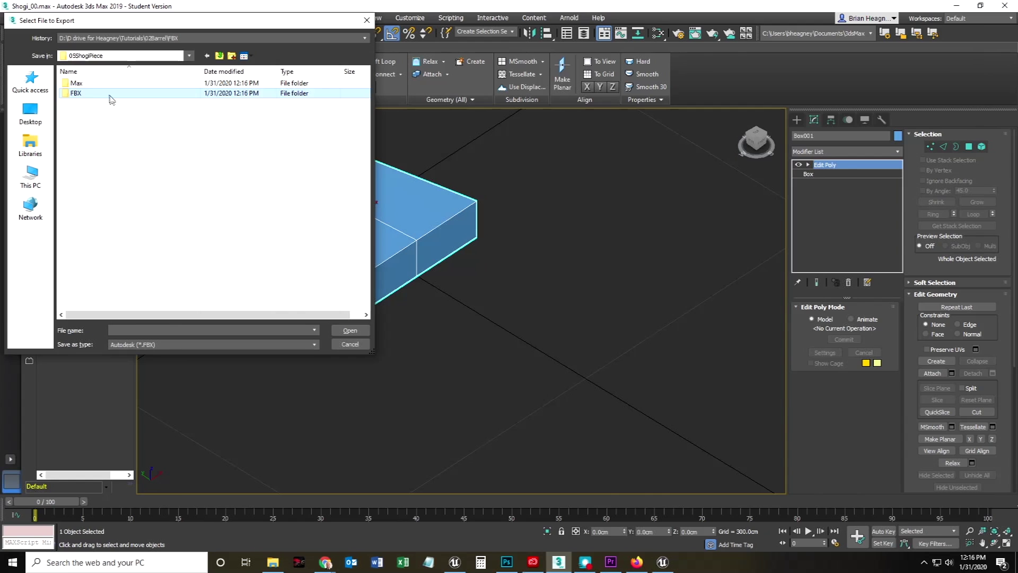
double_click(75, 94)
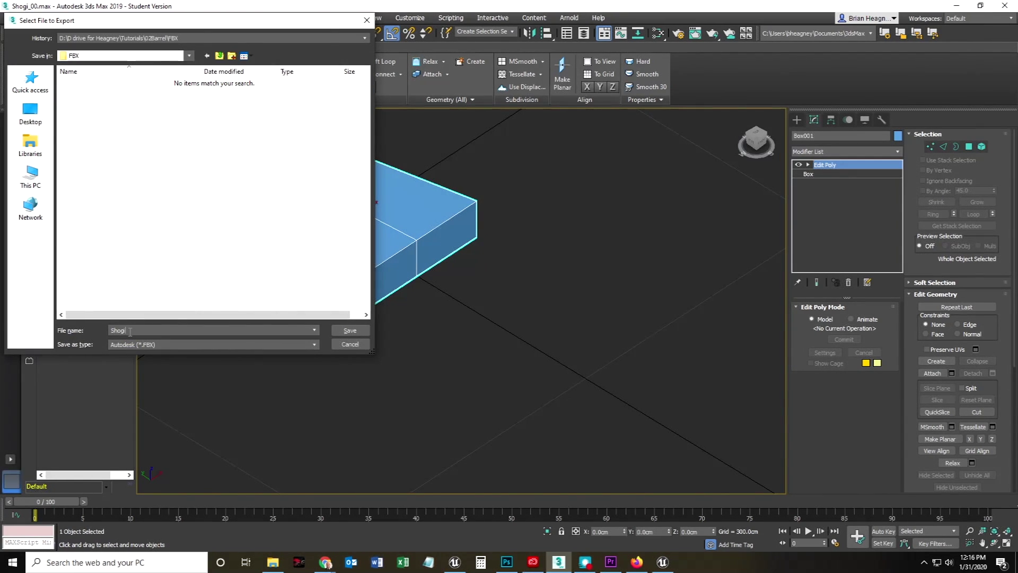
key("Return")
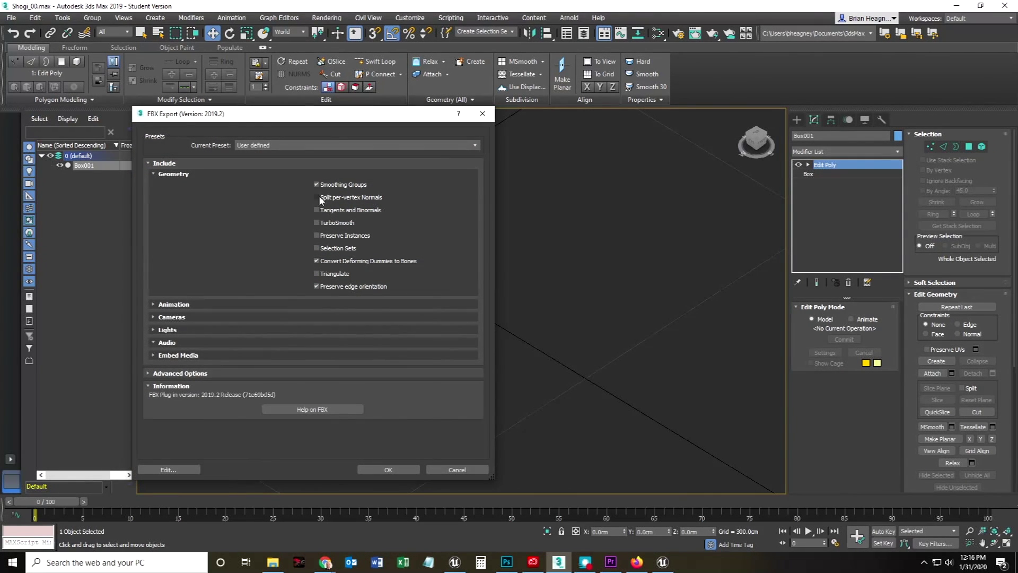
left_click(388, 469)
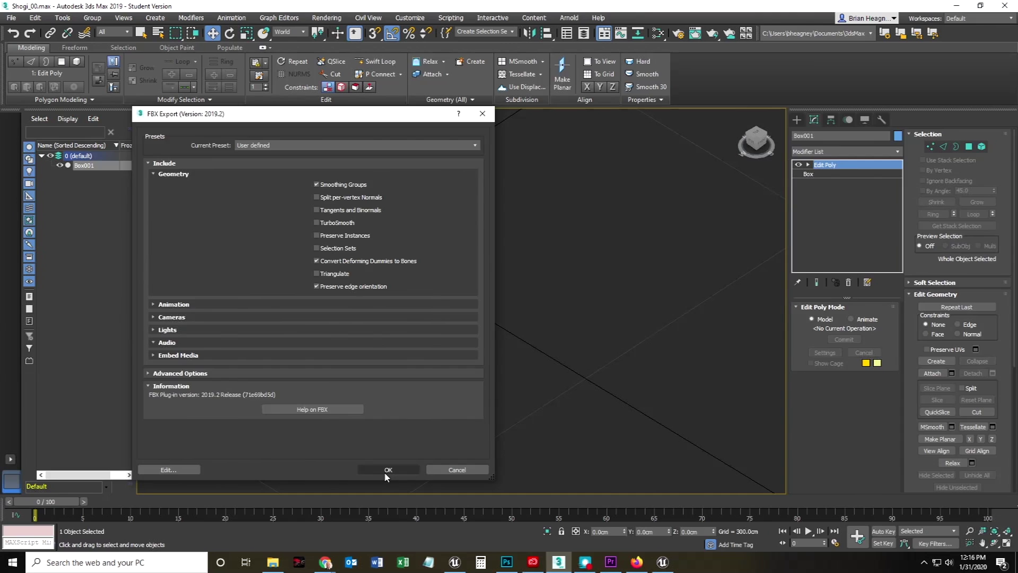
- In Unreal Engine, look through the Content folders Geometry, Meshes and 3DAssets
left_click(662, 563)
left_click_drag(486, 277, 493, 318)
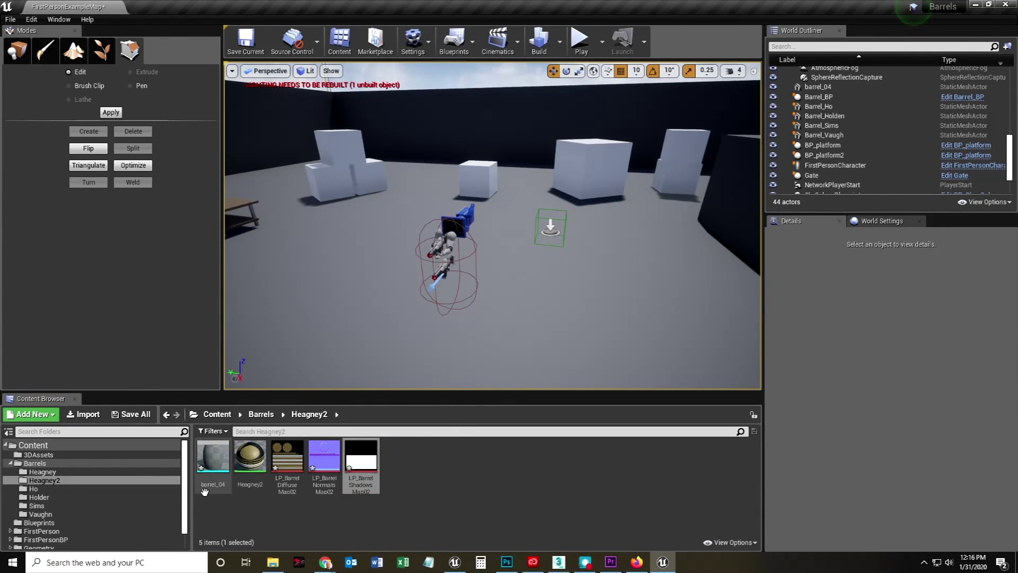
left_click(33, 446)
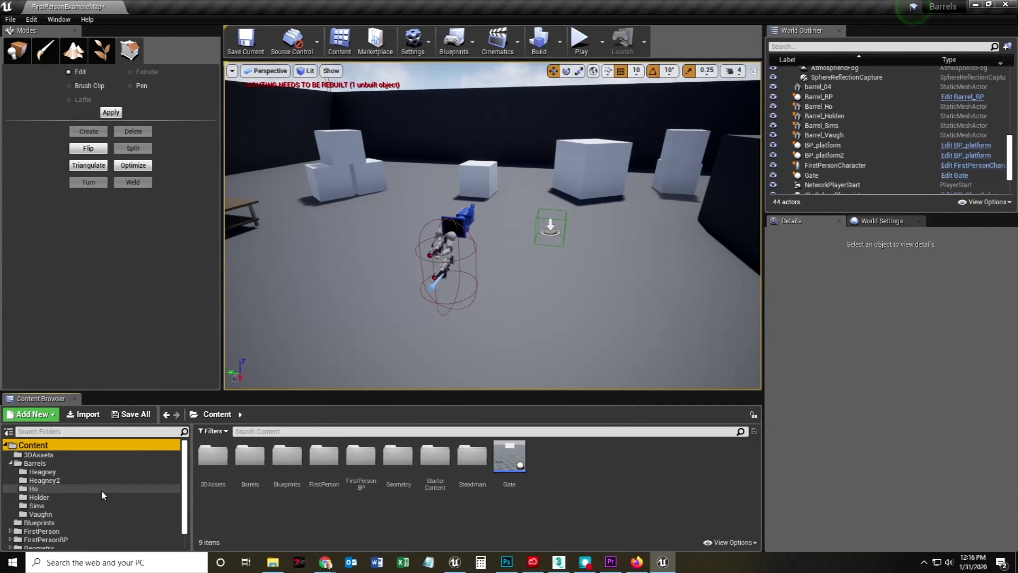
scroll(52, 512, "down", 2)
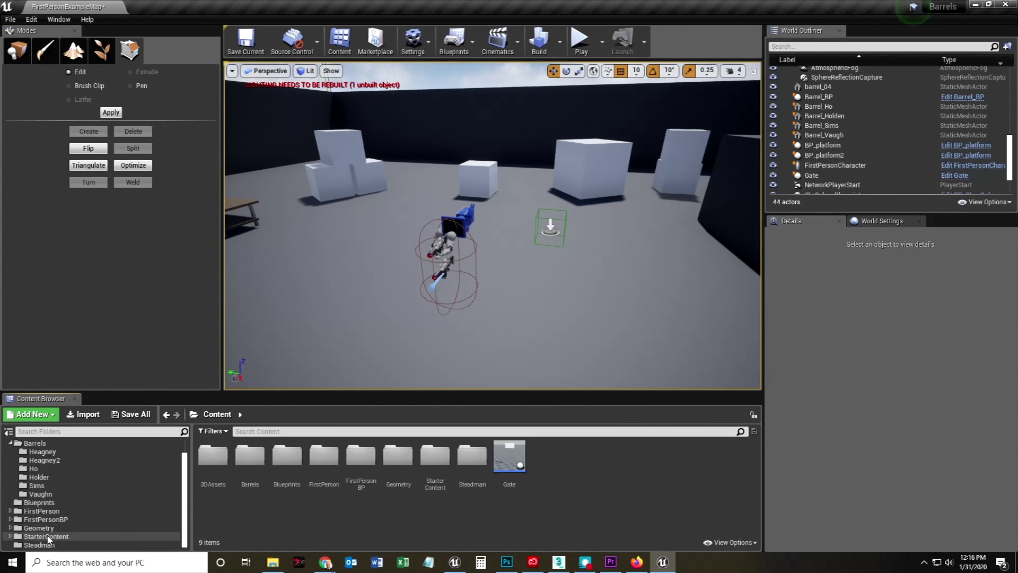
left_click(43, 528)
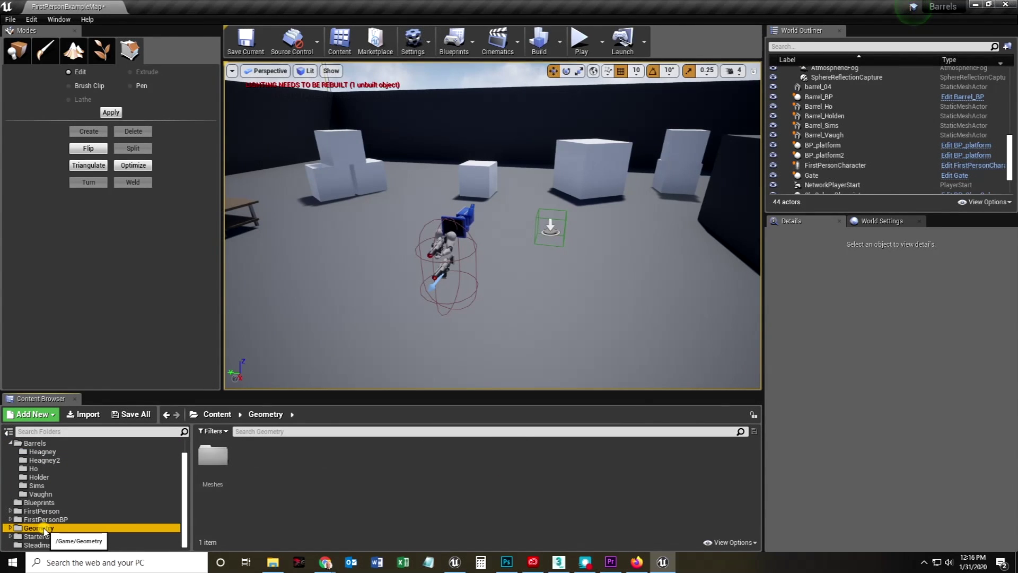
double_click(212, 456)
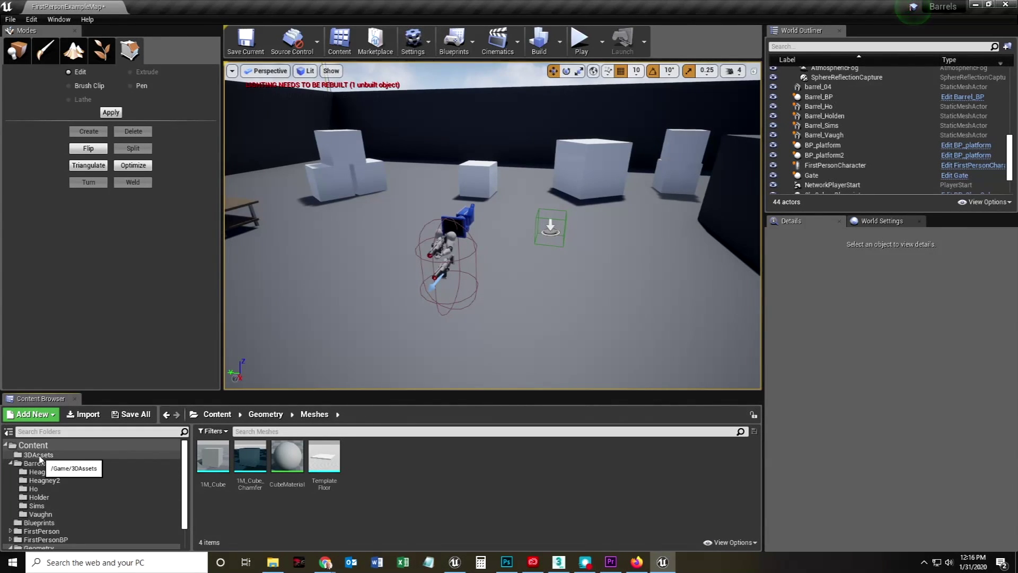
scroll(40, 450, "up", 1)
left_click(33, 445)
left_click(37, 454)
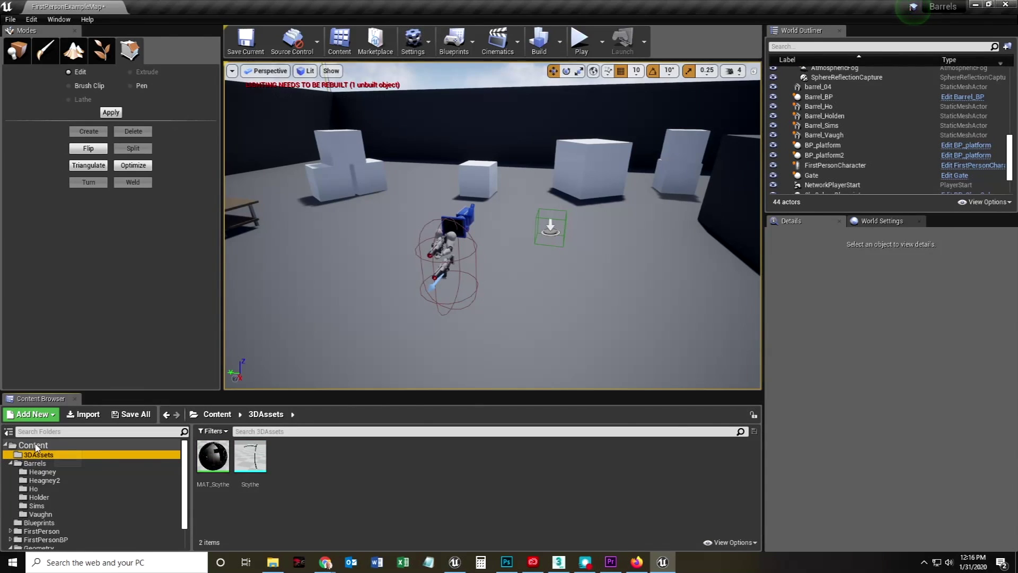
left_click(34, 446)
- Create a Tutorials folder in the Content root and open it
right_click(275, 512)
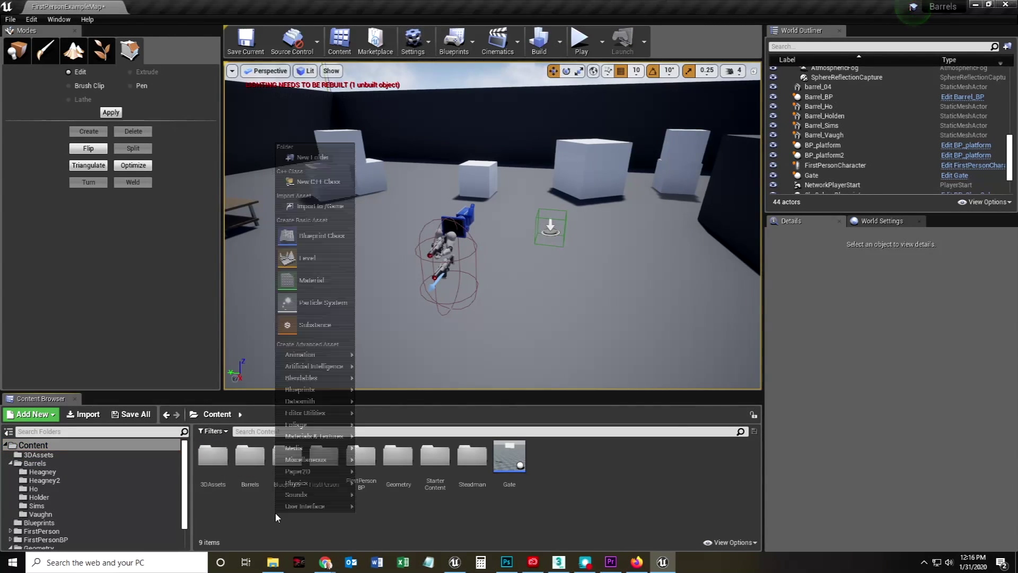
left_click(307, 157)
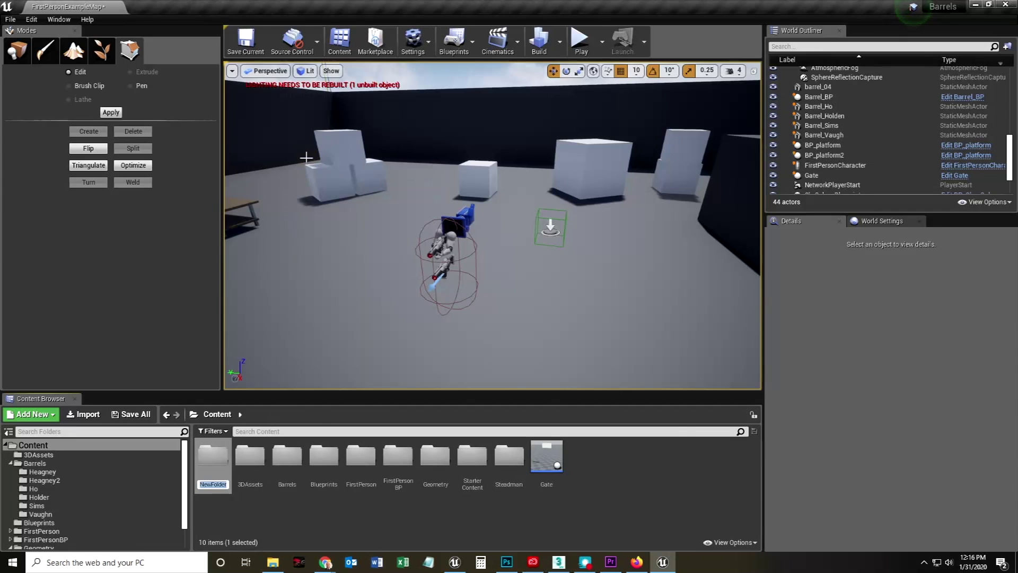
type("Tutorials")
key("Return")
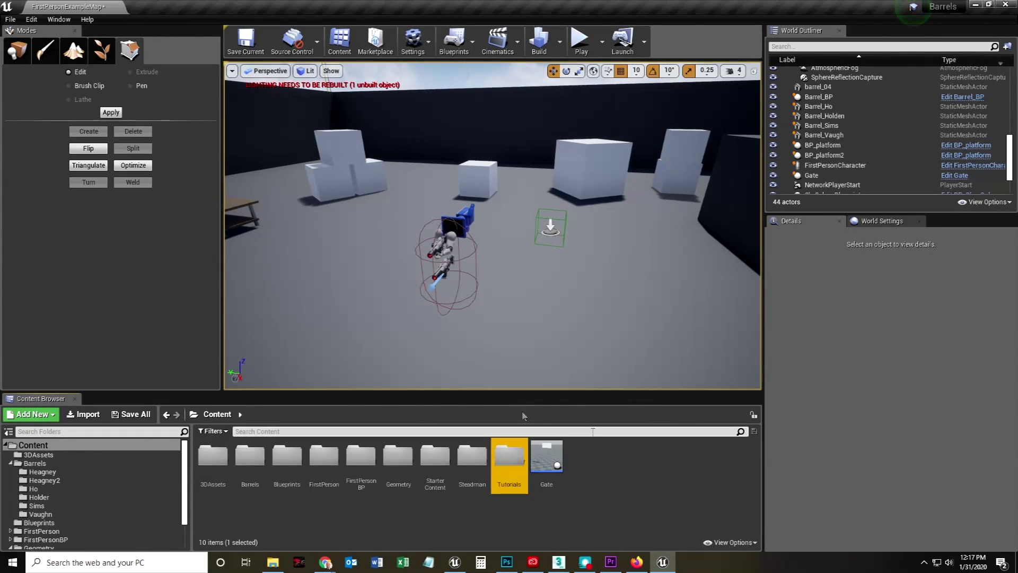
double_click(513, 459)
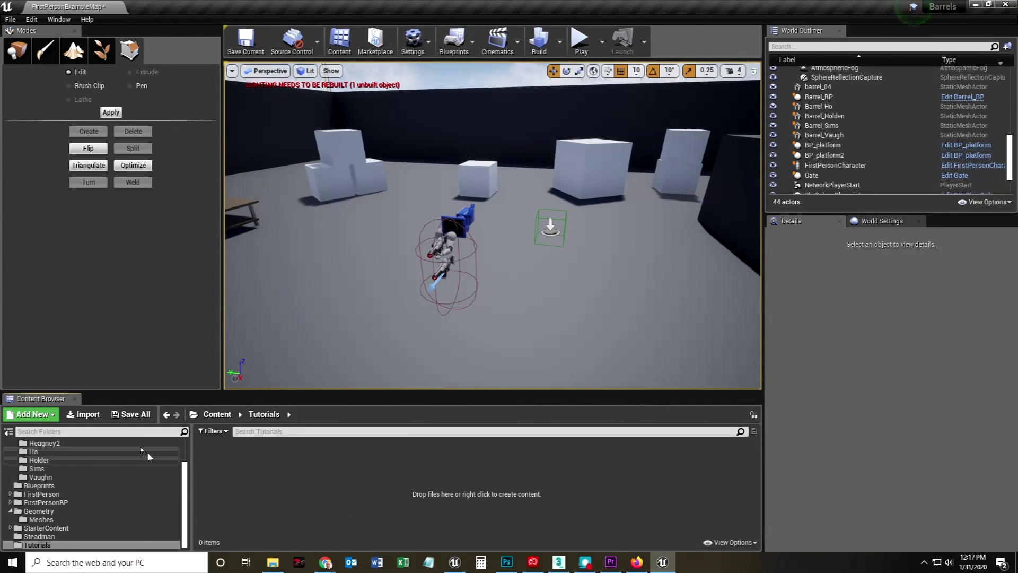
- Create a Shogi folder inside Tutorials and open it
right_click(225, 493)
left_click(261, 138)
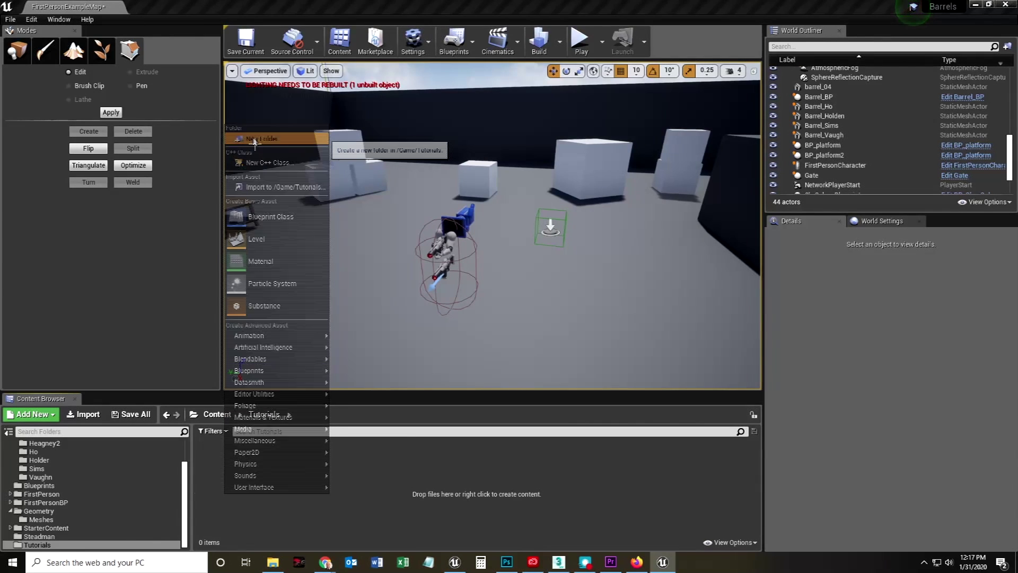
type("Shop")
type("i")
key("Return")
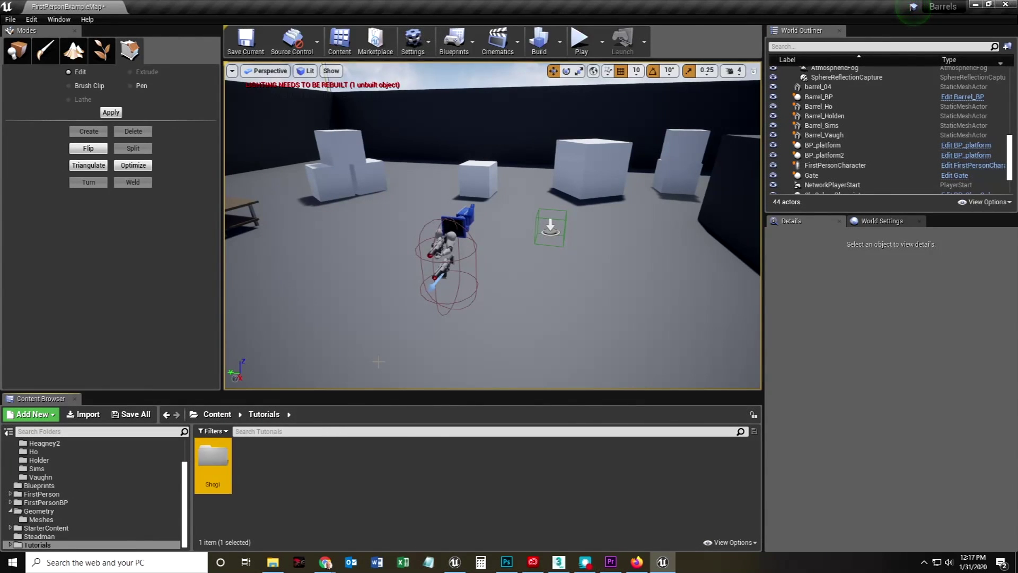
double_click(213, 462)
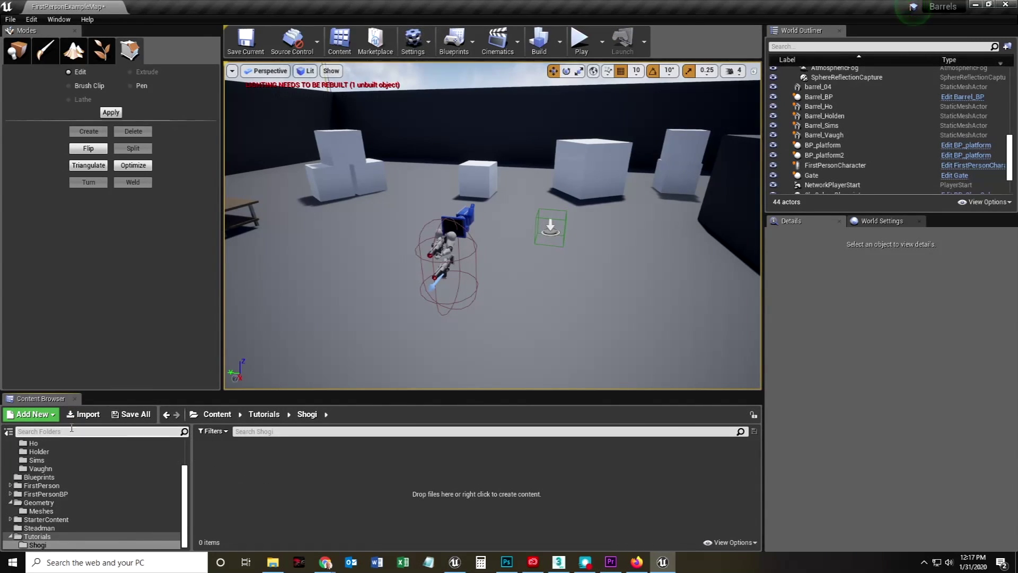
- Import Shogi.FBX from 05ShogiPiece/FBX into the Shogi folder
left_click(83, 414)
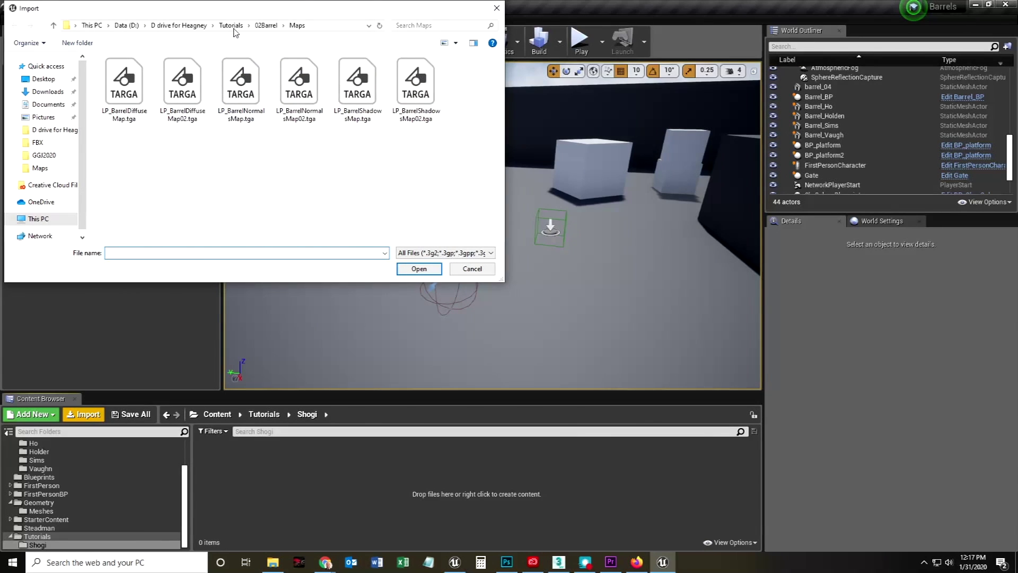
left_click(233, 32)
double_click(132, 119)
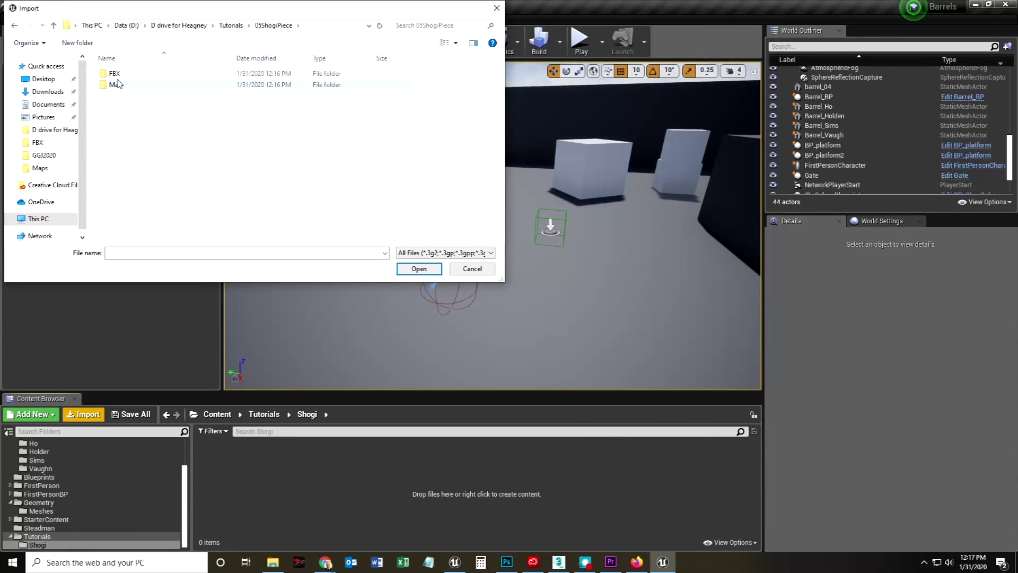
double_click(114, 74)
double_click(119, 74)
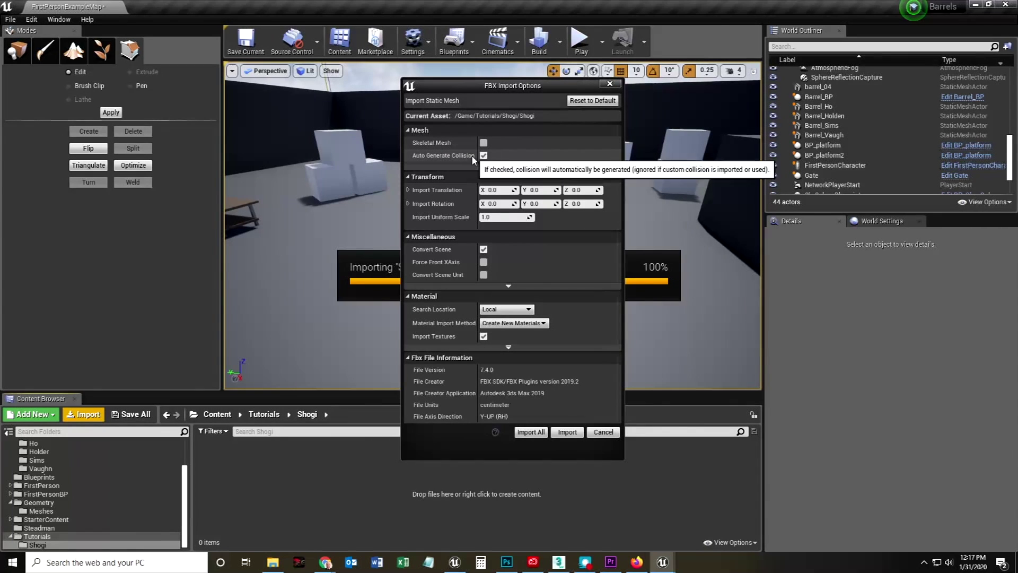
- Set Material Import Method to Do Not Create Material, import, and place the mesh in the level
left_click(502, 164)
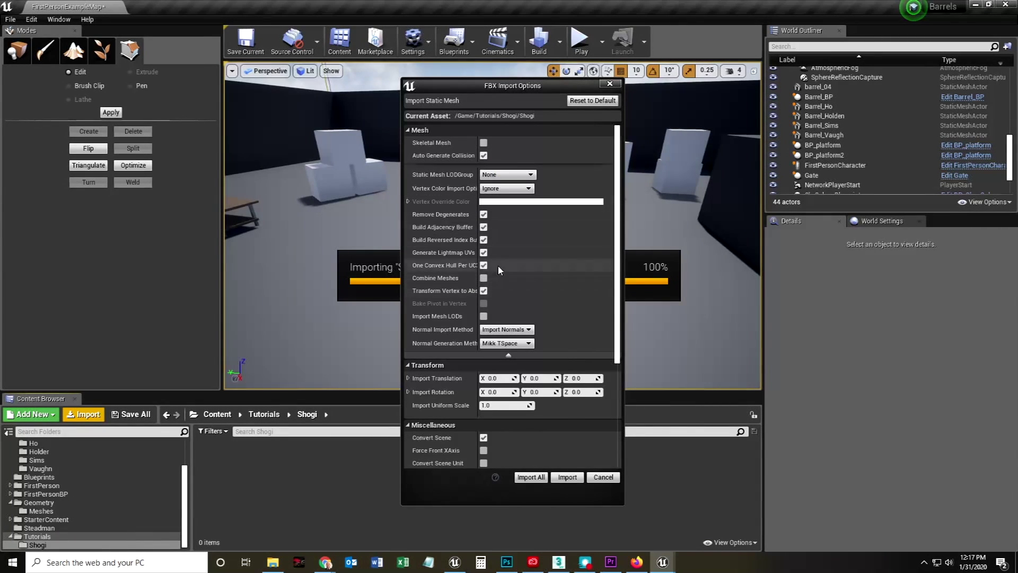
left_click(509, 354)
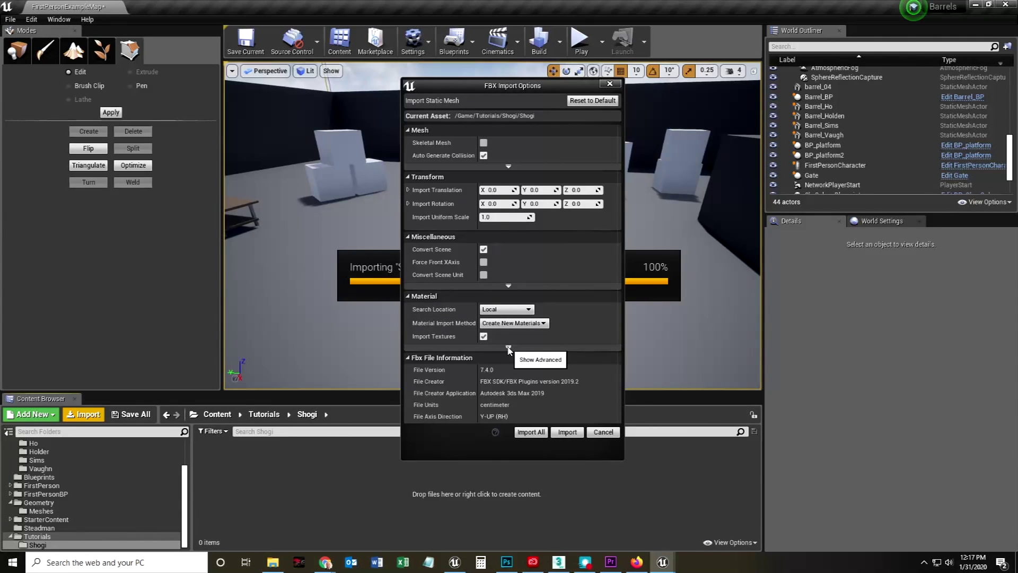
left_click(513, 323)
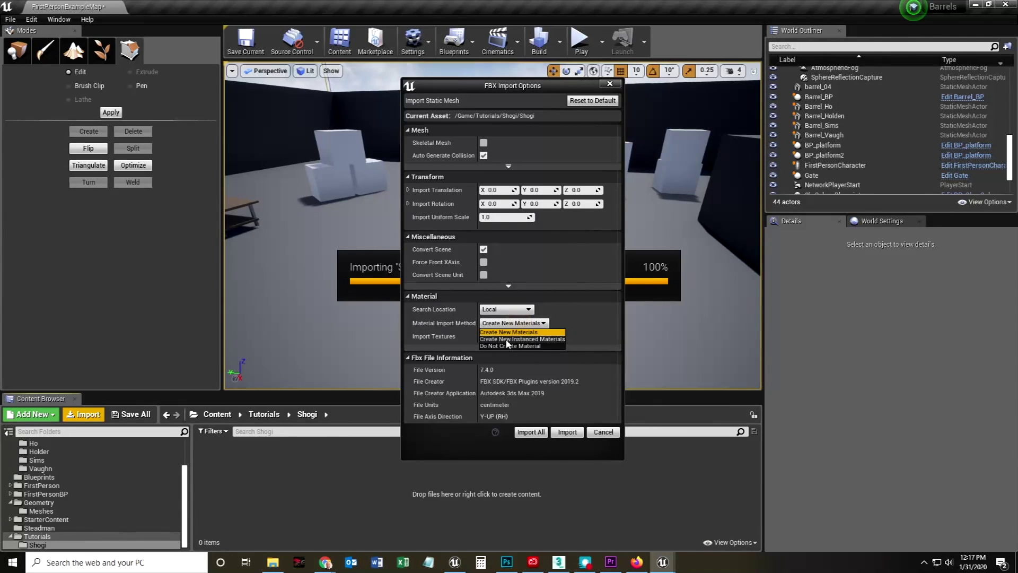
left_click(505, 347)
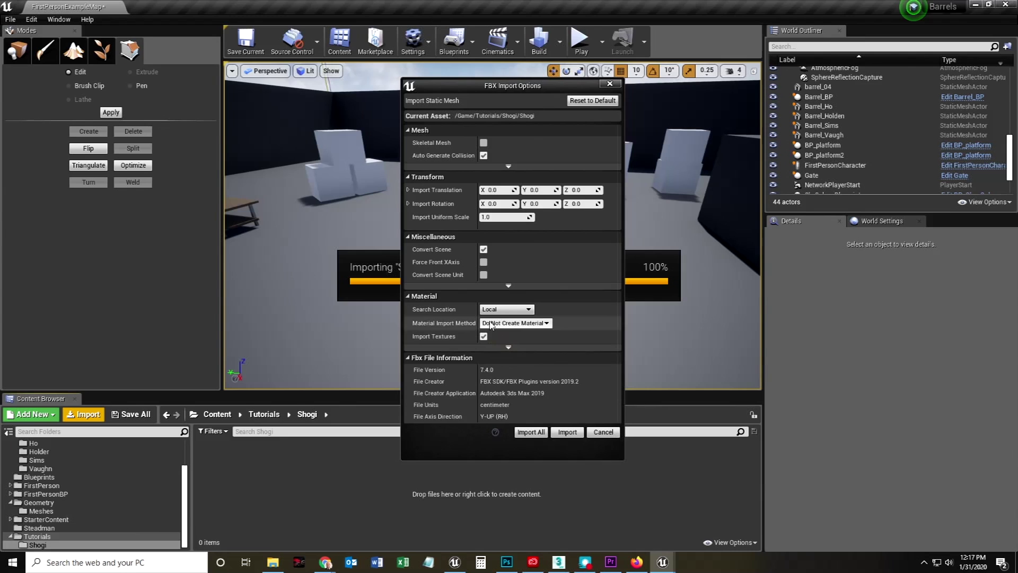
left_click(533, 431)
left_click_drag(213, 458, 569, 310)
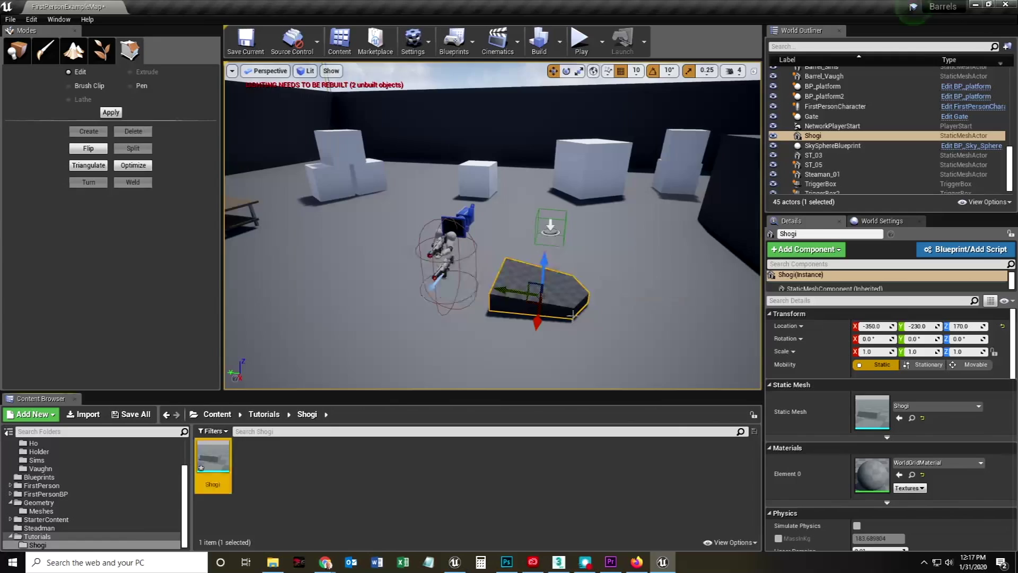
- Frame the placed Shogi mesh with F, then zoom and orbit to inspect its shape
scroll(571, 298, "up", 5)
key("f")
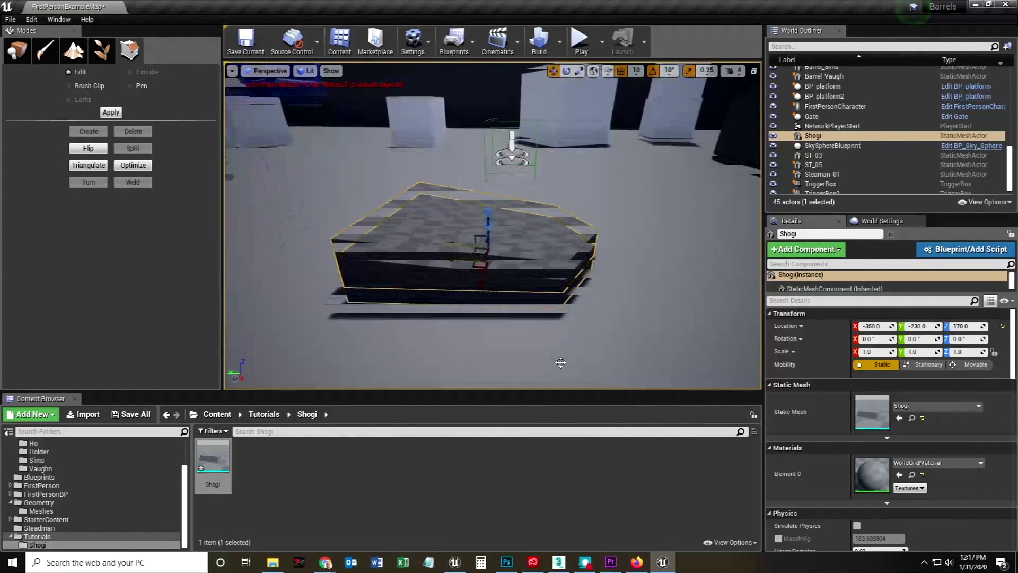
scroll(560, 362, "up", 8)
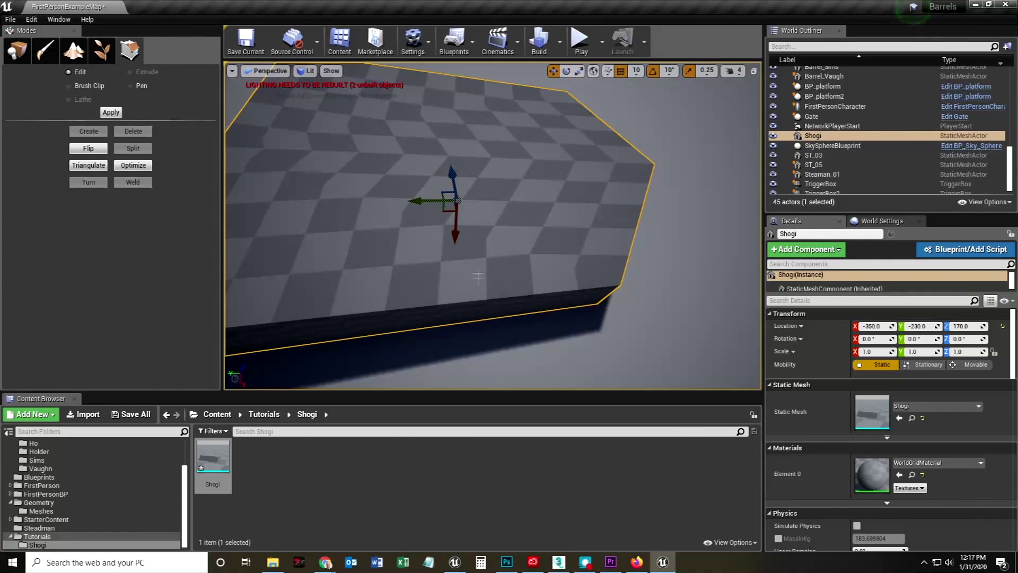
scroll(395, 238, "down", 6)
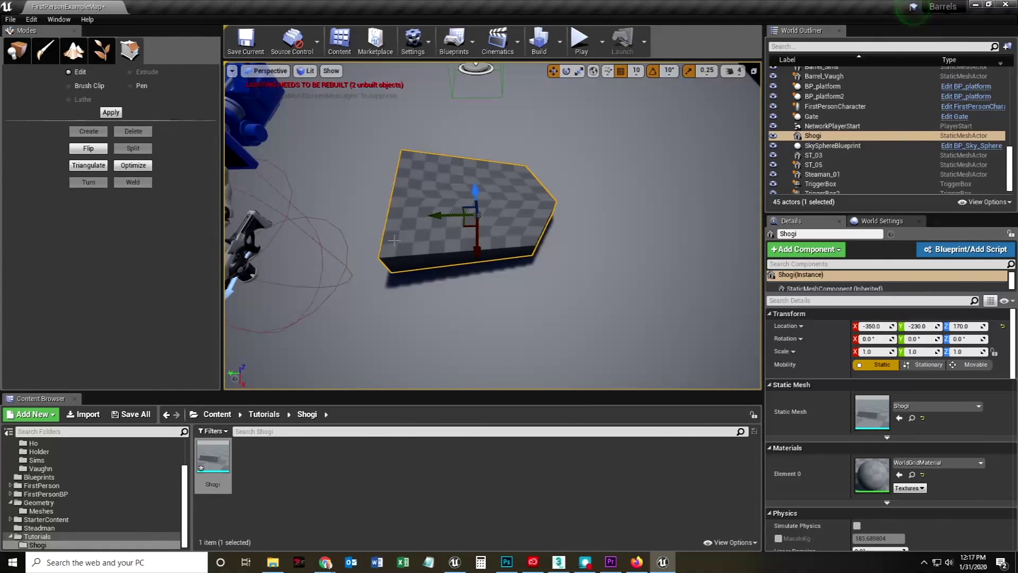
scroll(404, 216, "up", 6)
scroll(423, 224, "down", 4)
left_click_drag(423, 272, 451, 297)
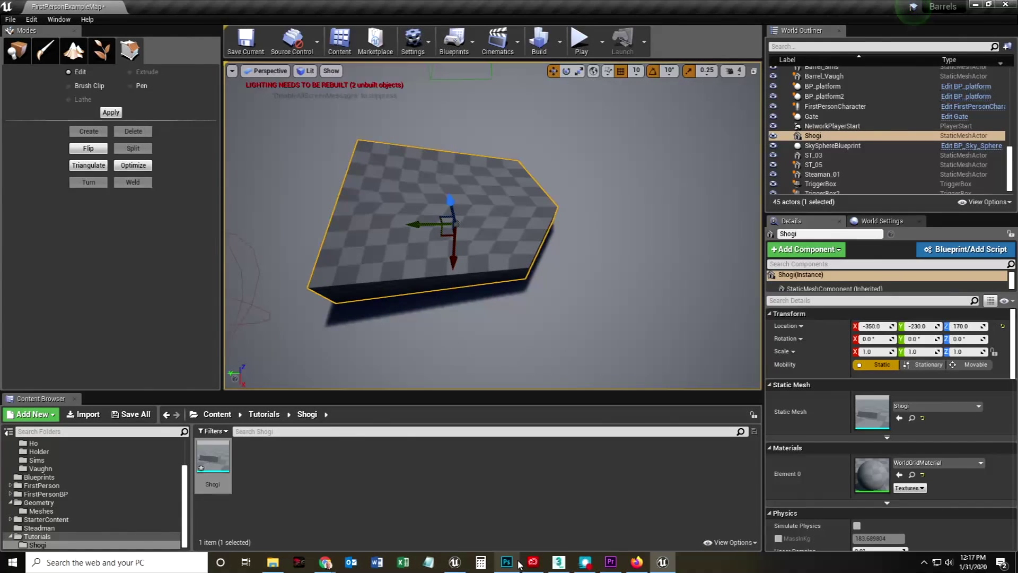
left_click(558, 564)
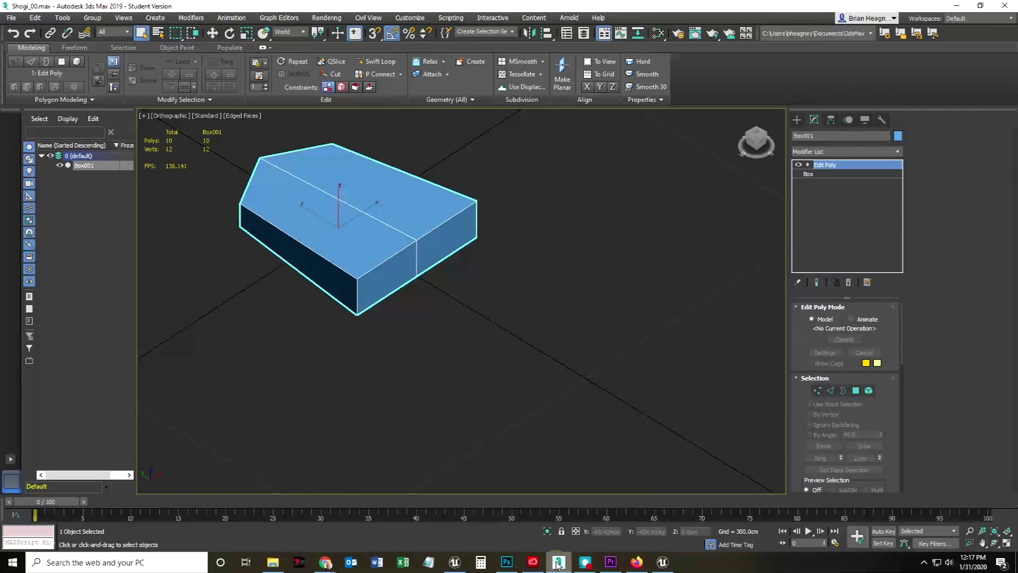
middle_click_drag(316, 213, 353, 291)
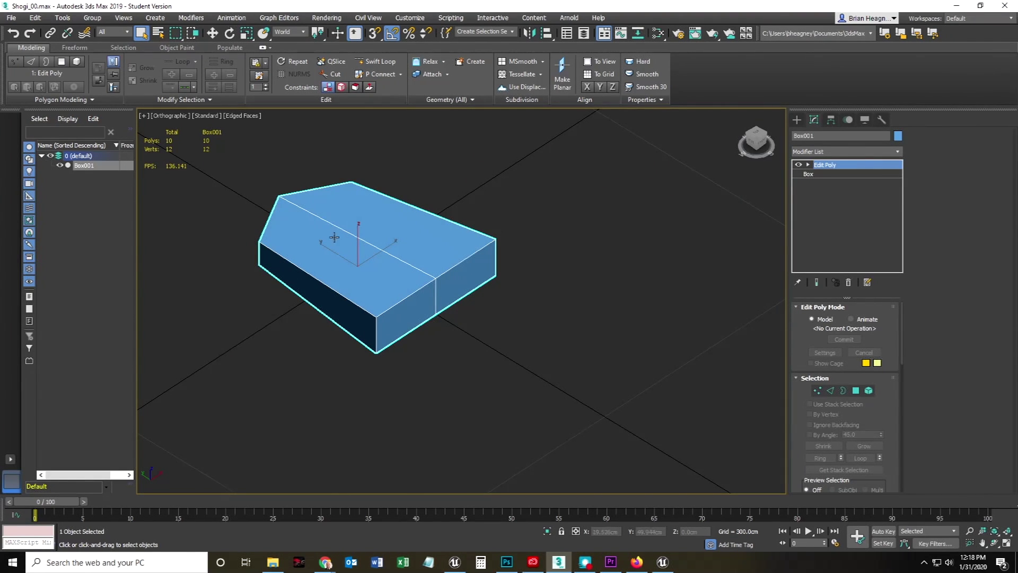
left_click(660, 562)
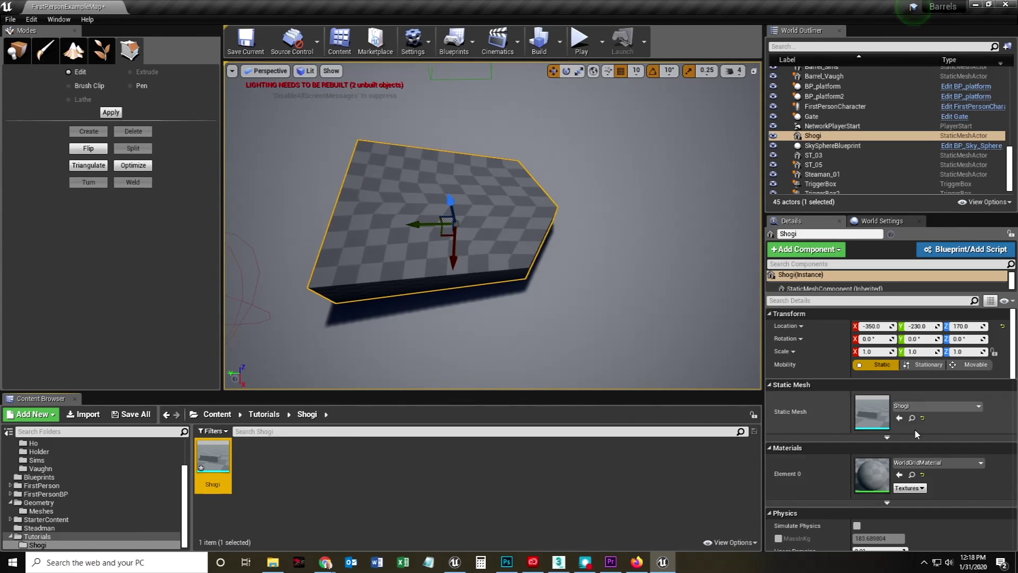
- Assign the M_AssetPlatform material to the mesh's Element 0 slot
left_click(968, 464)
scroll(942, 431, "down", 3)
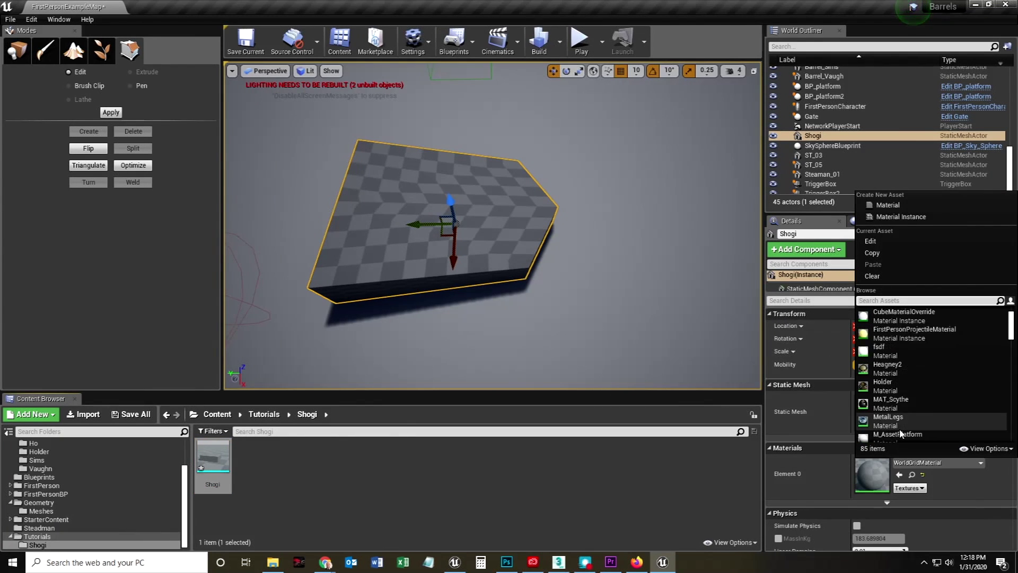
left_click(901, 419)
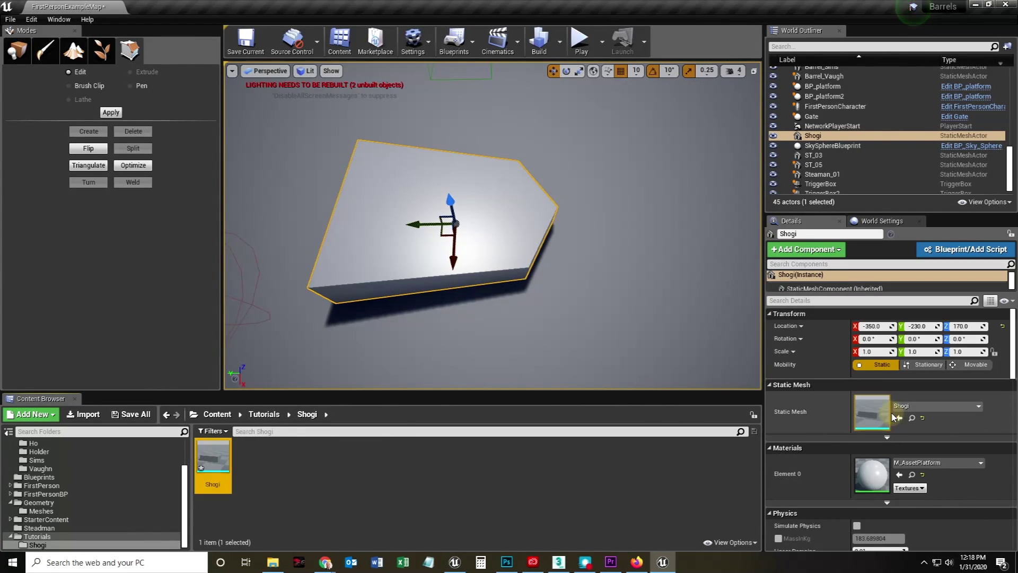
- Swap the slot to Heagney2 and orbit to view the striped, leaf-patterned texture
left_click(923, 462)
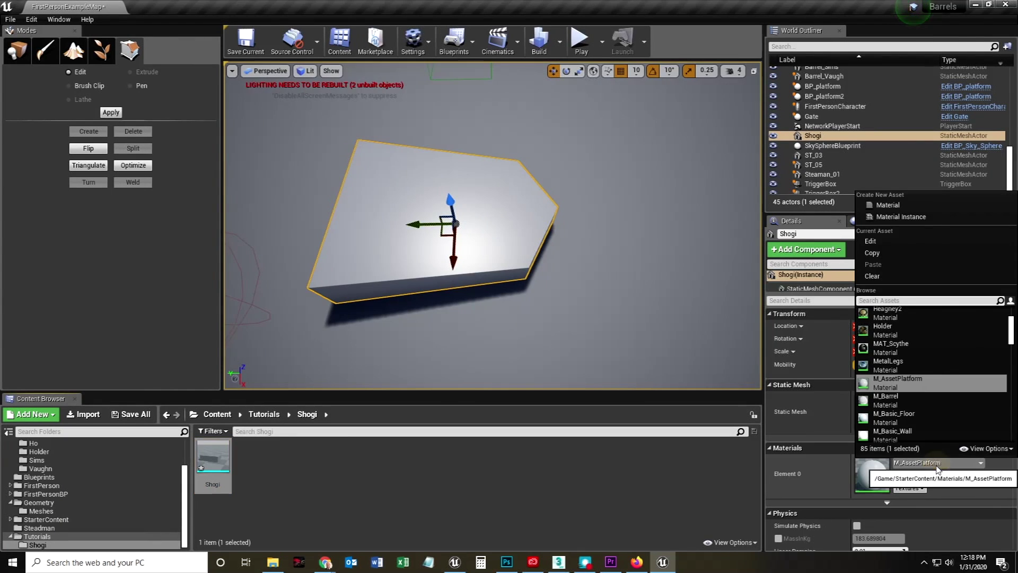
scroll(926, 406, "up", 1)
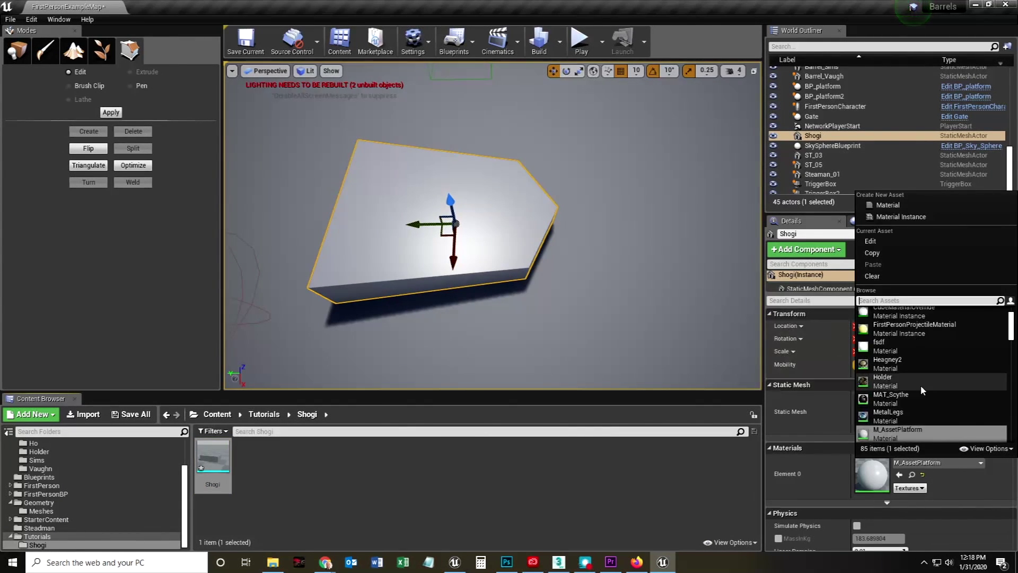
left_click(897, 364)
scroll(462, 200, "up", 4)
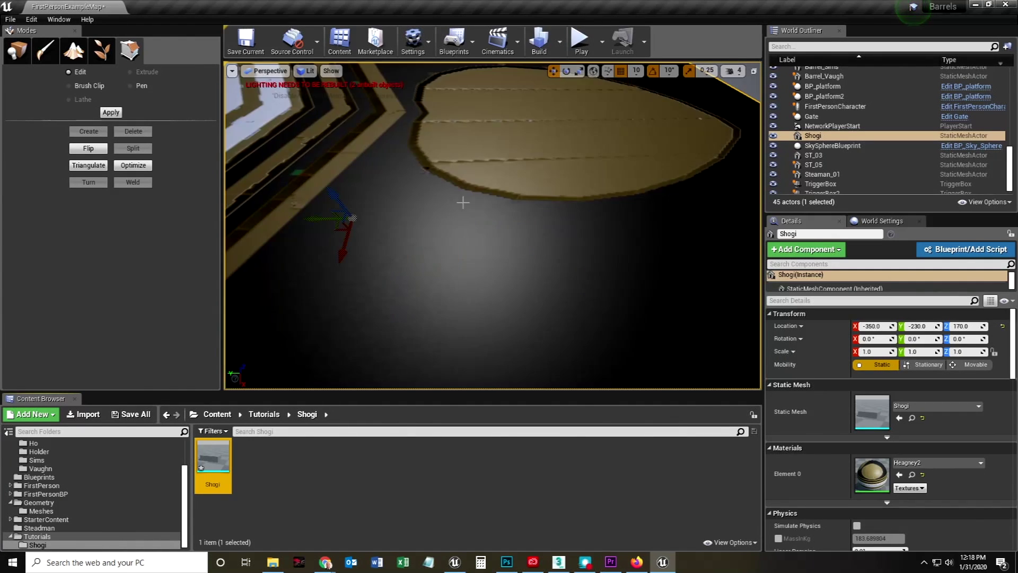
scroll(460, 207, "down", 2)
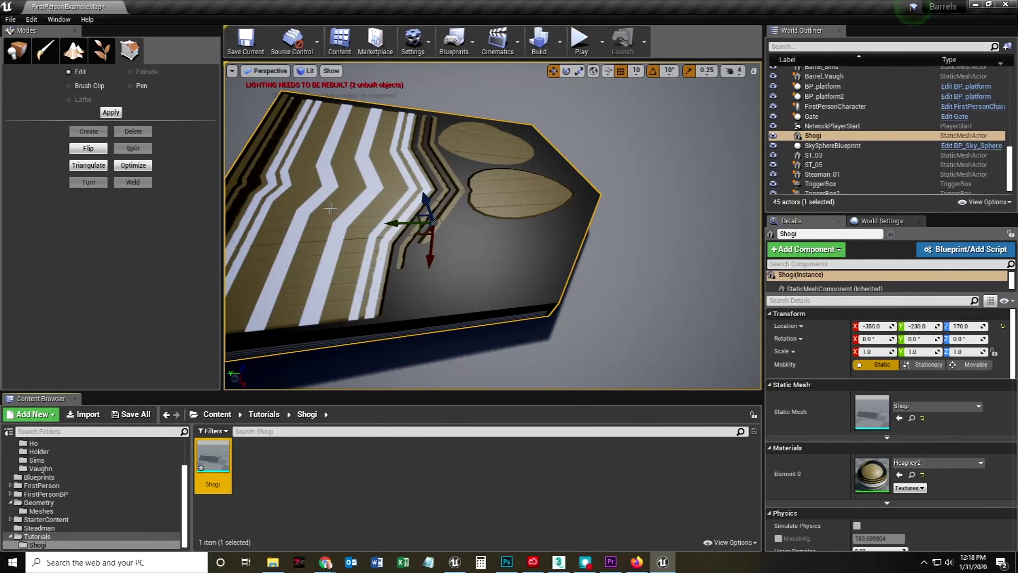
scroll(330, 208, "down", 5)
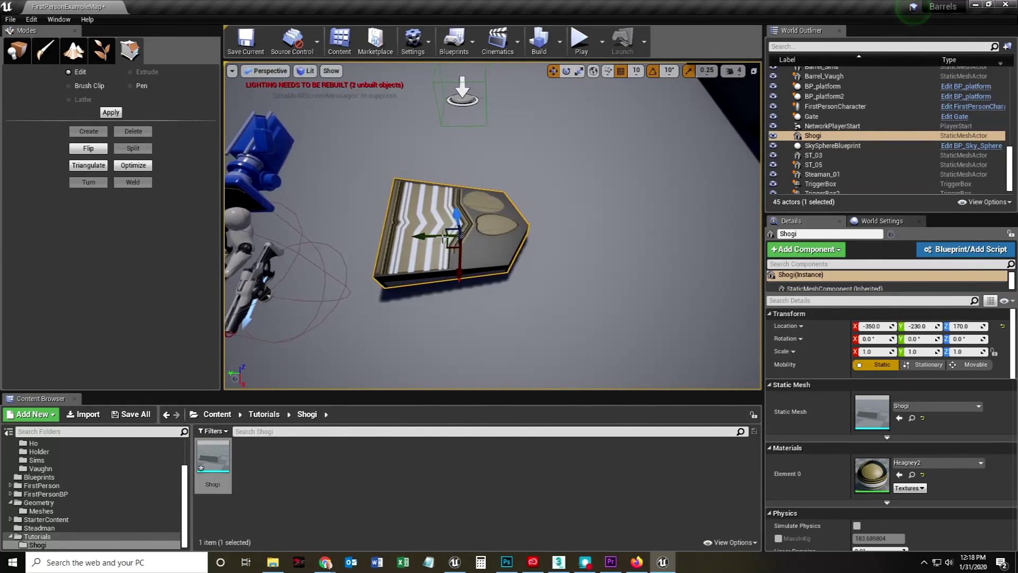
scroll(444, 238, "up", 3)
right_click_drag(439, 227, 441, 220)
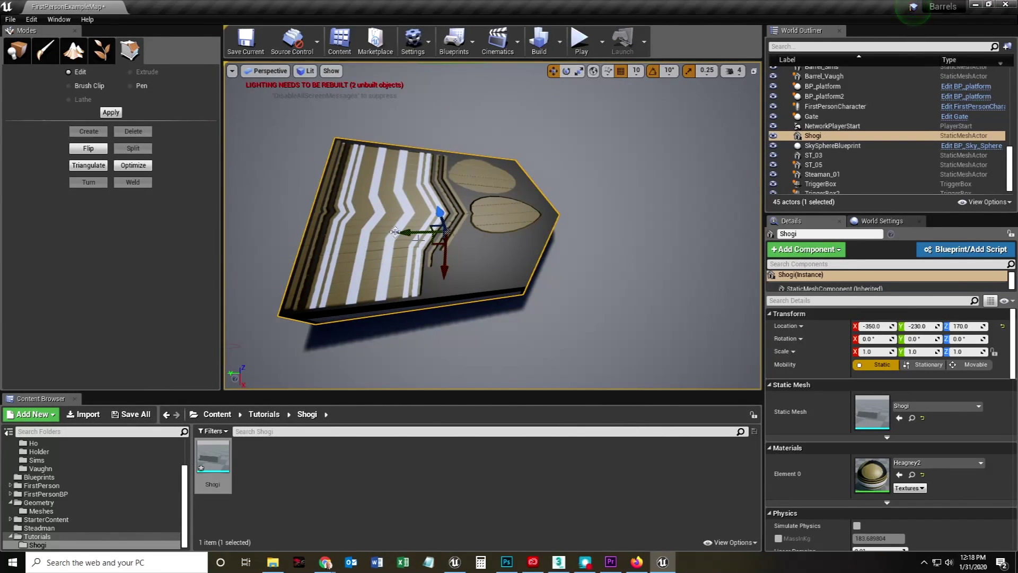